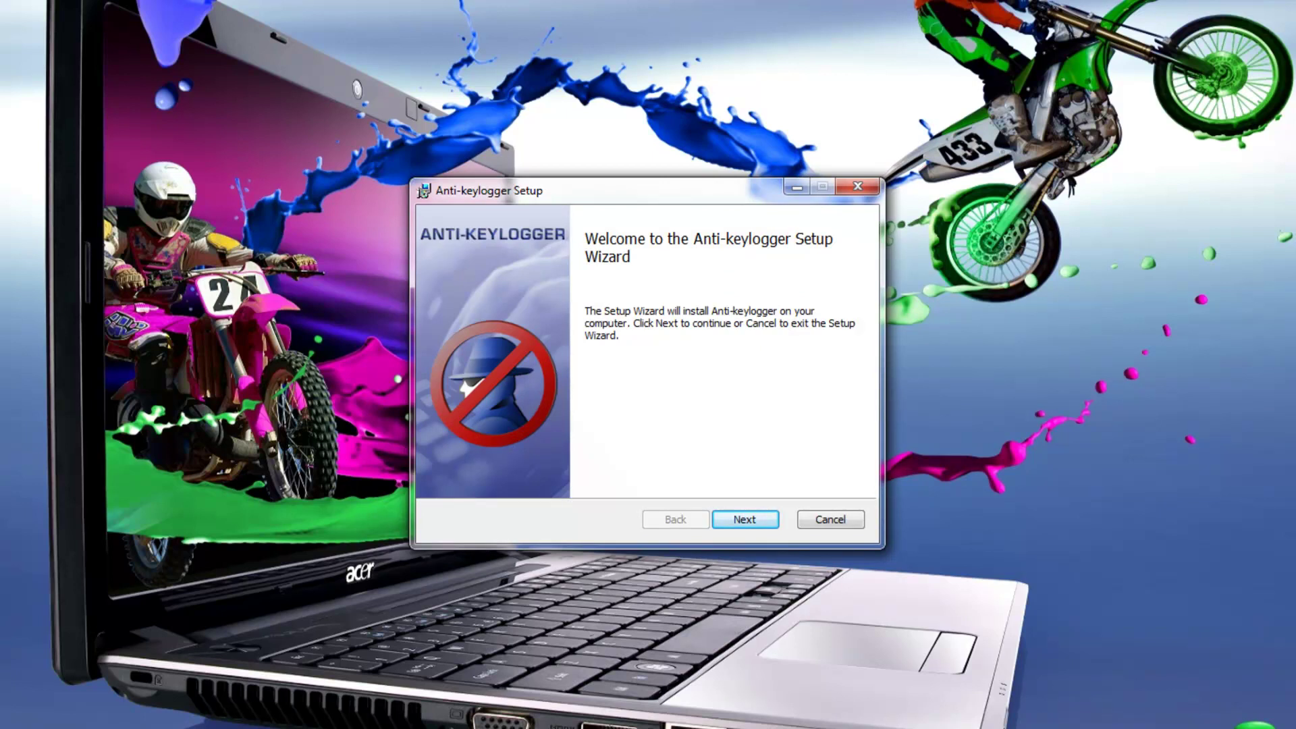
Install Anti-keylogger with the Complete setup type, accepting the license agreement and finishing the setup wizard.
{"action": "left_click", "coordinate": [765, 522]}
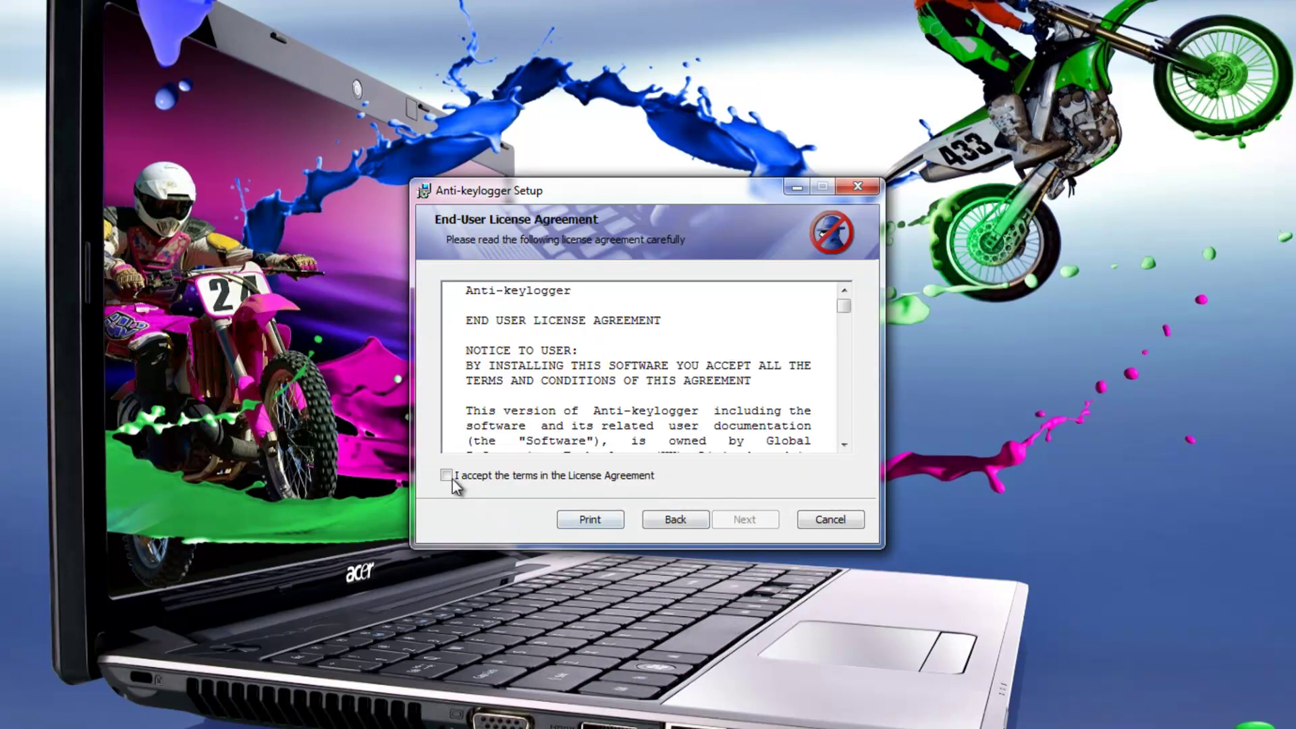
{"action": "left_click", "coordinate": [447, 476]}
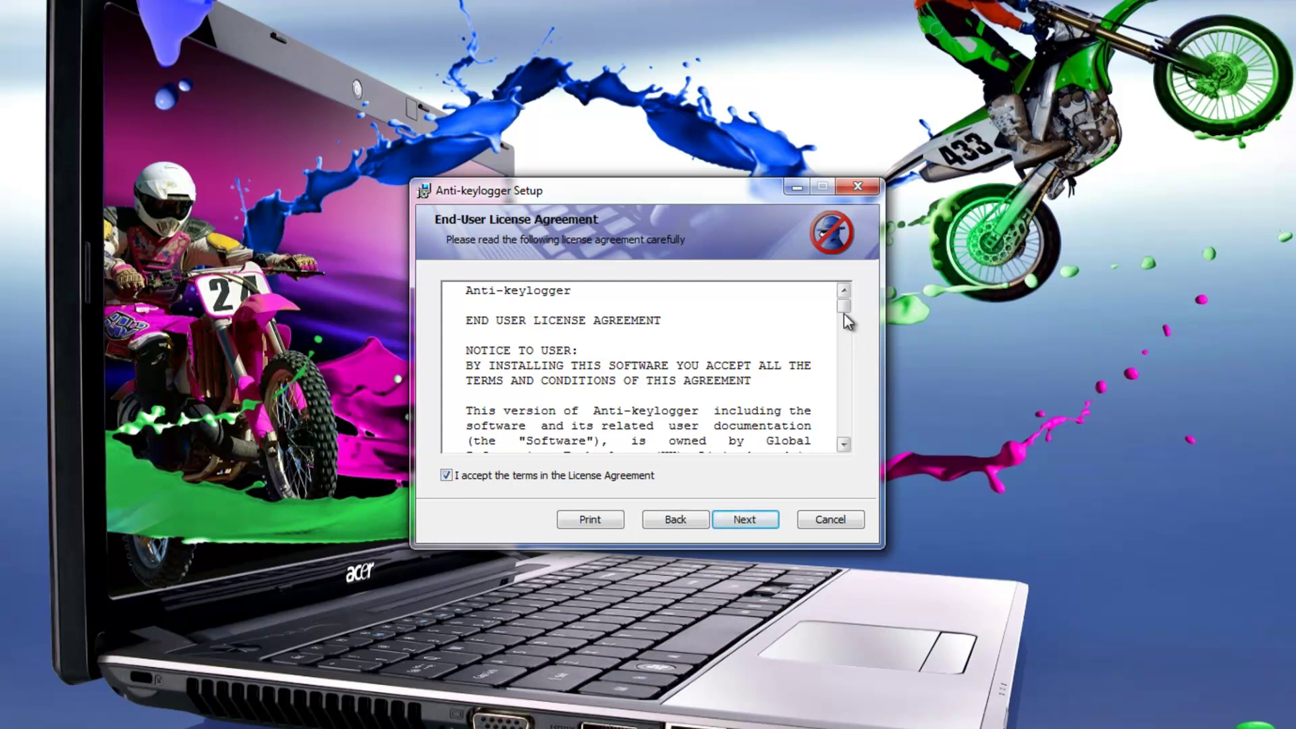
{"action": "mouse_move", "coordinate": [848, 312]}
{"action": "left_mouse_down"}
{"action": "mouse_move", "coordinate": [856, 440]}
{"action": "mouse_move", "coordinate": [846, 302]}
{"action": "left_mouse_up"}
{"action": "left_click", "coordinate": [760, 522]}
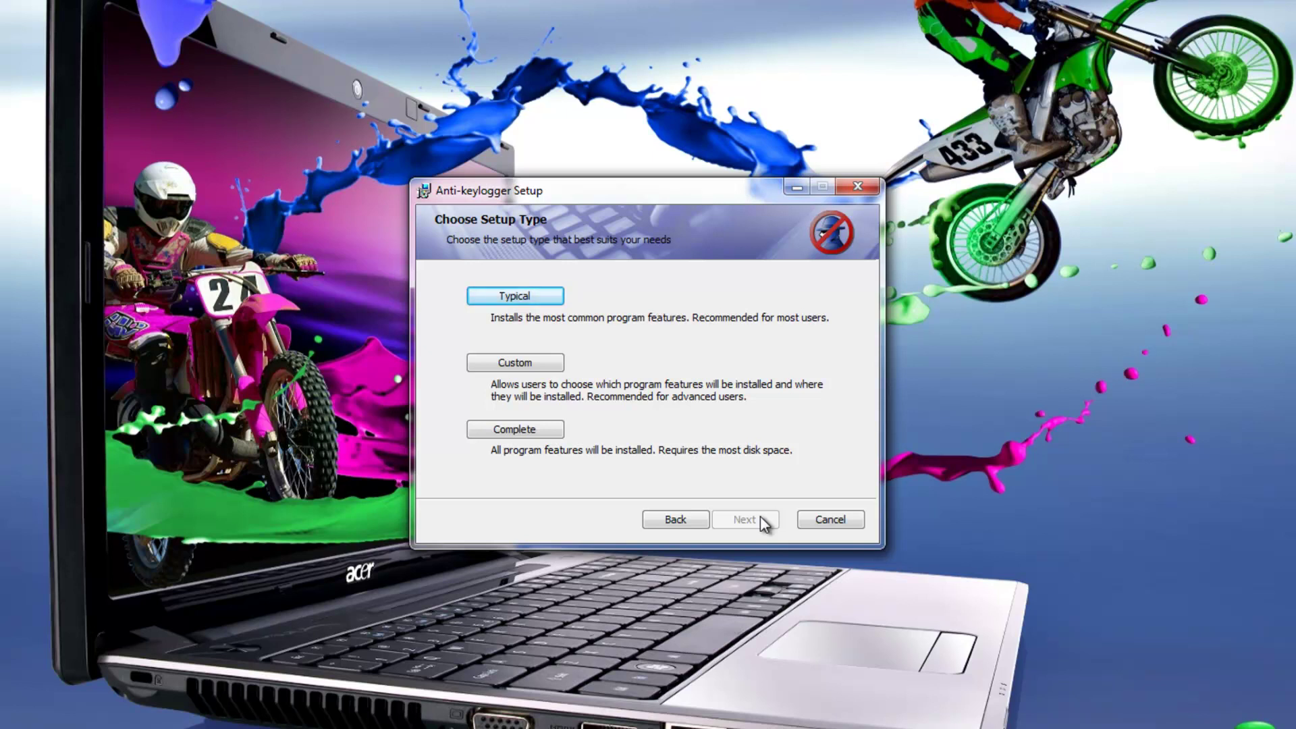
{"action": "left_click", "coordinate": [501, 436]}
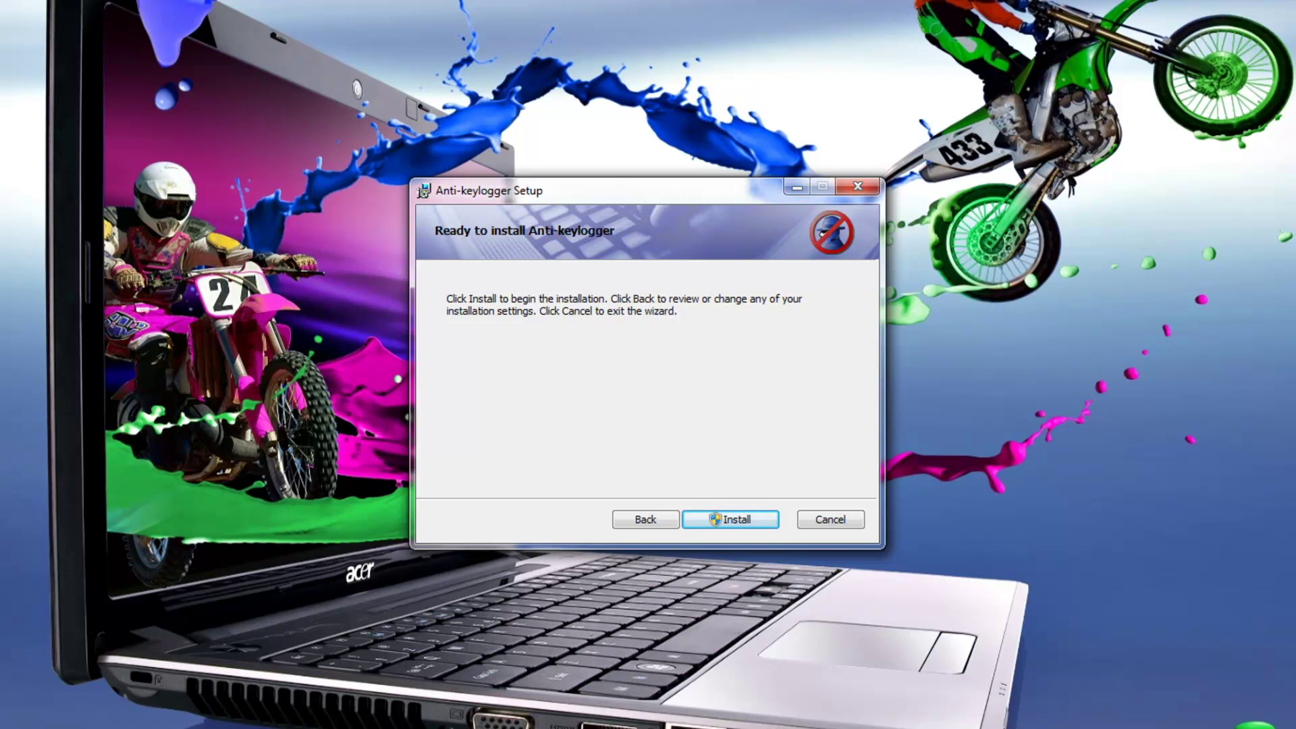
{"action": "left_click", "coordinate": [741, 525]}
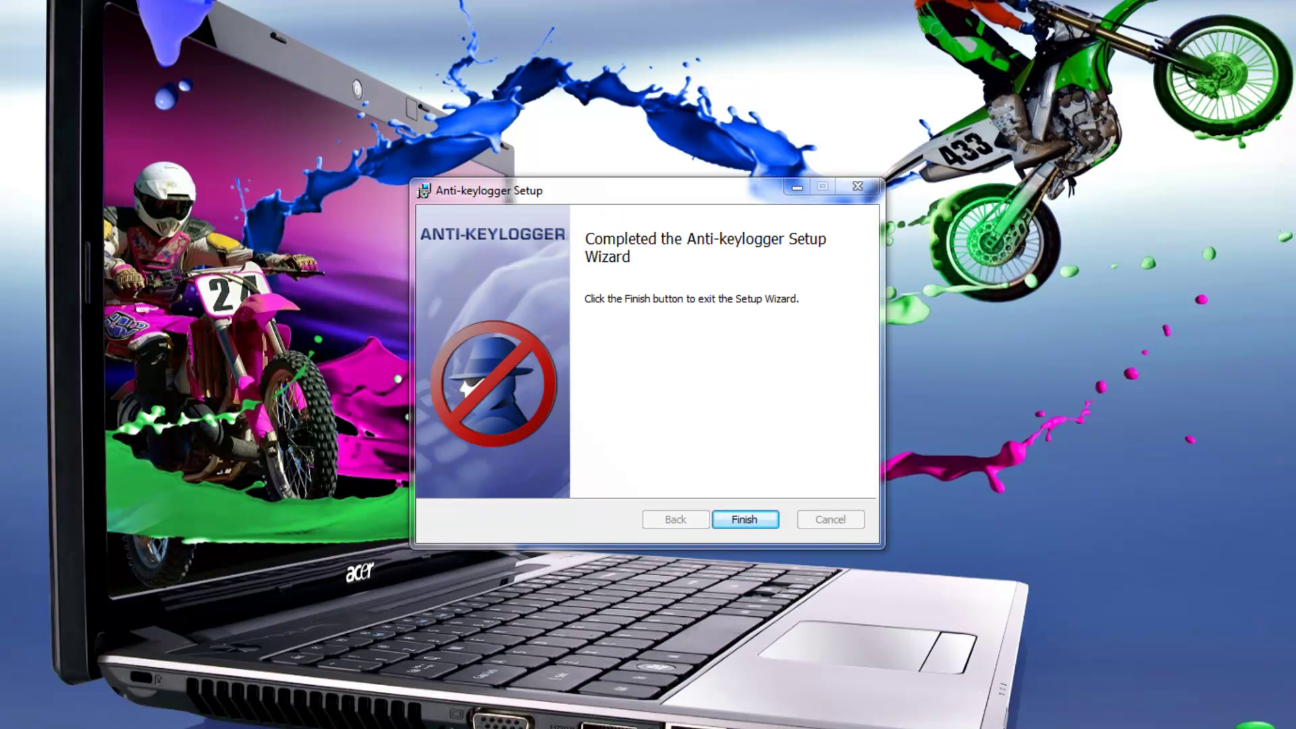
{"action": "left_click", "coordinate": [768, 521]}
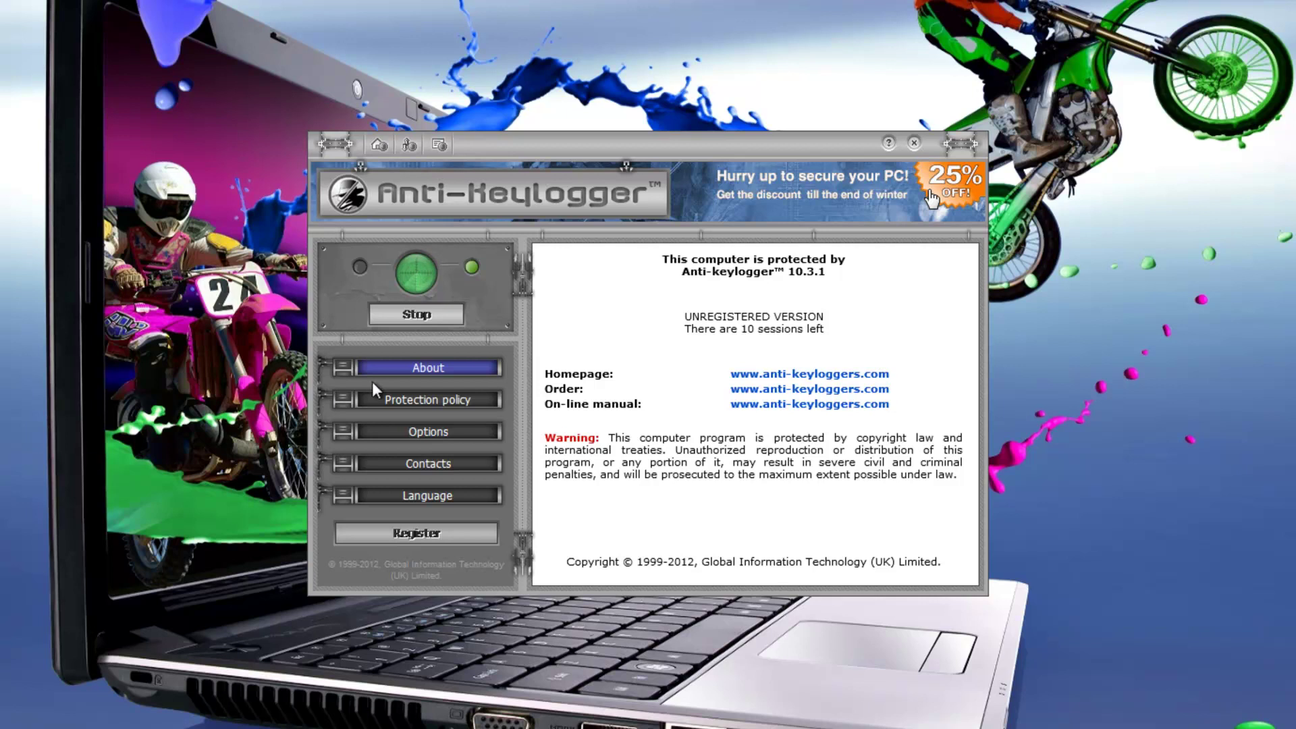
Review the auto-detected modules in the protection policy and the user-specific program options.
{"action": "left_click", "coordinate": [394, 405]}
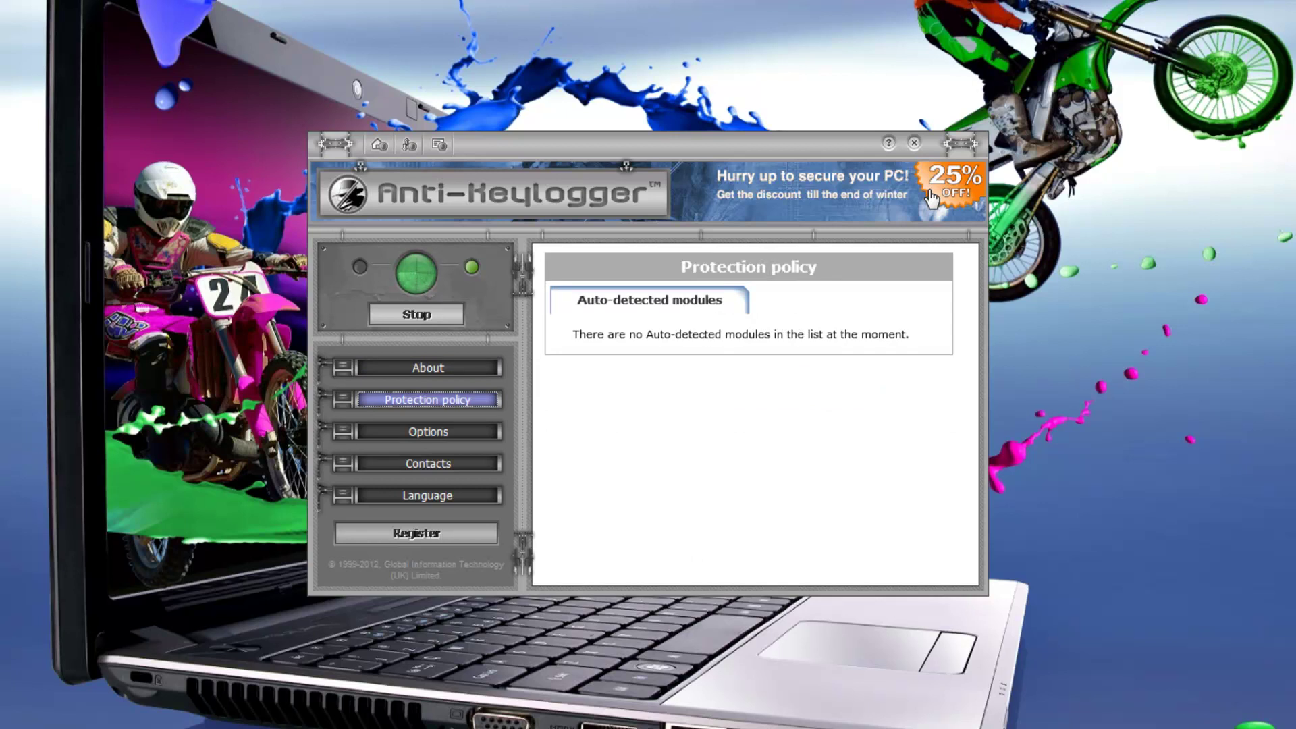
{"action": "left_click", "coordinate": [394, 436]}
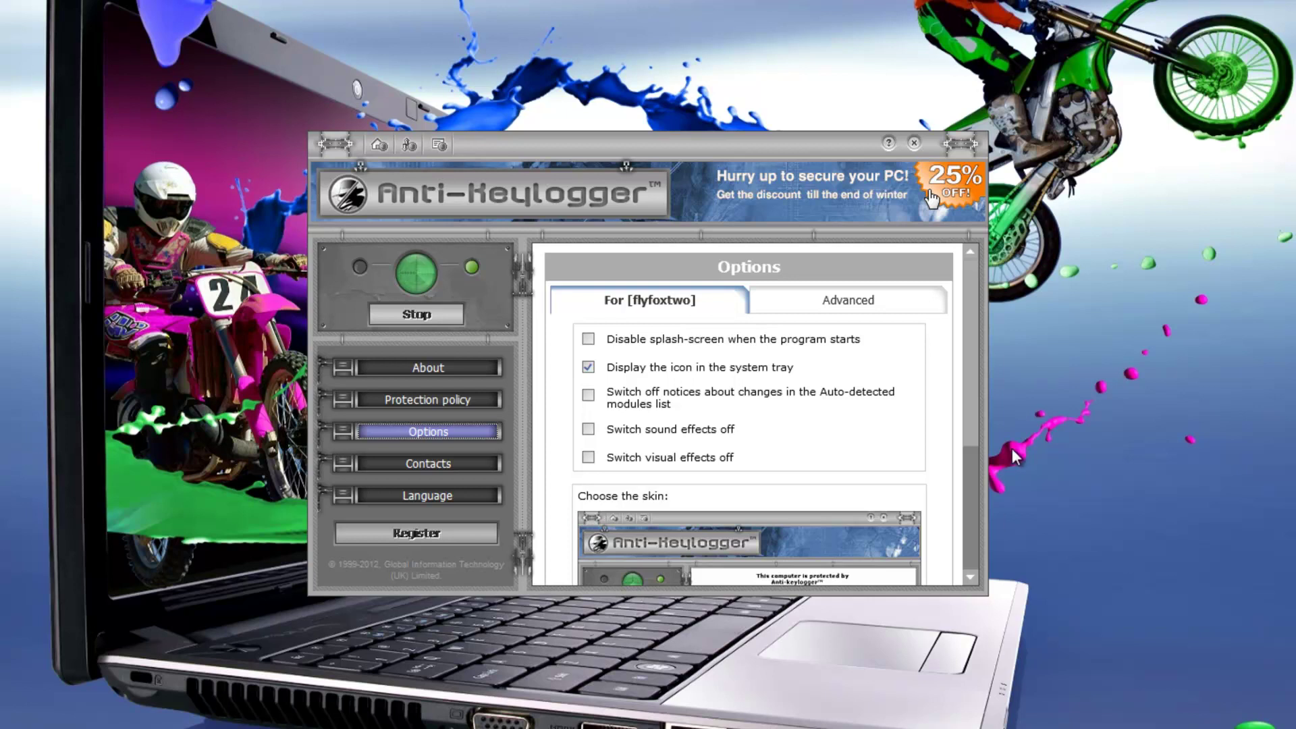
{"action": "left_click_drag", "start_coordinate": [967, 377], "coordinate": [993, 510]}
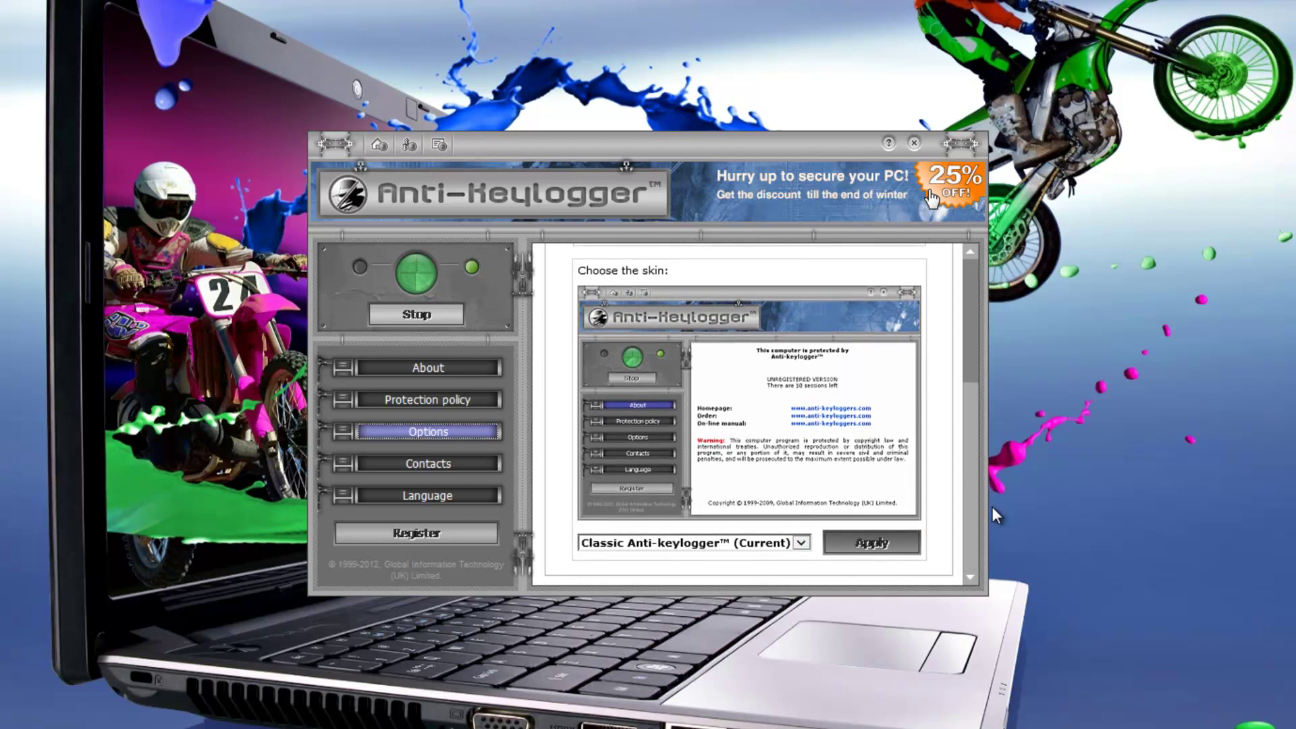
Preview the Compact skin without applying it and reselect the Classic Anti-keylogger skin.
{"action": "left_click", "coordinate": [801, 543]}
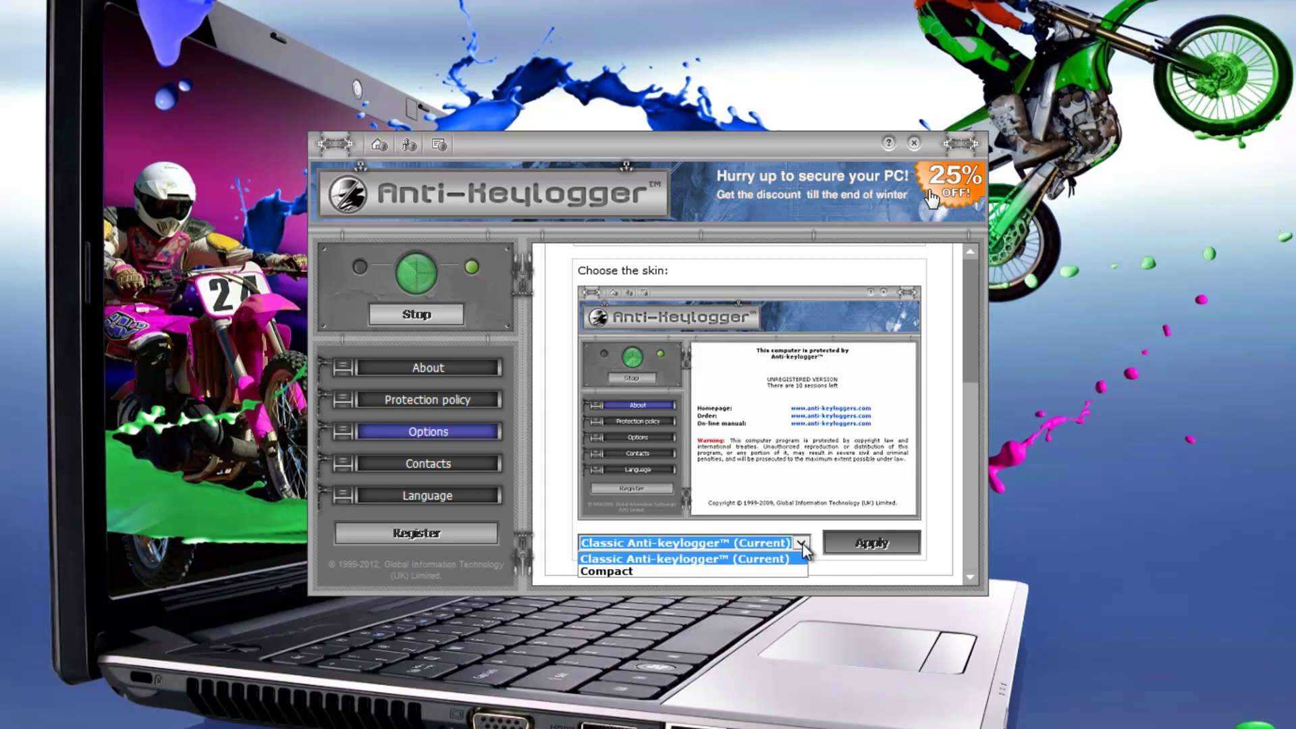
{"action": "left_click", "coordinate": [803, 560]}
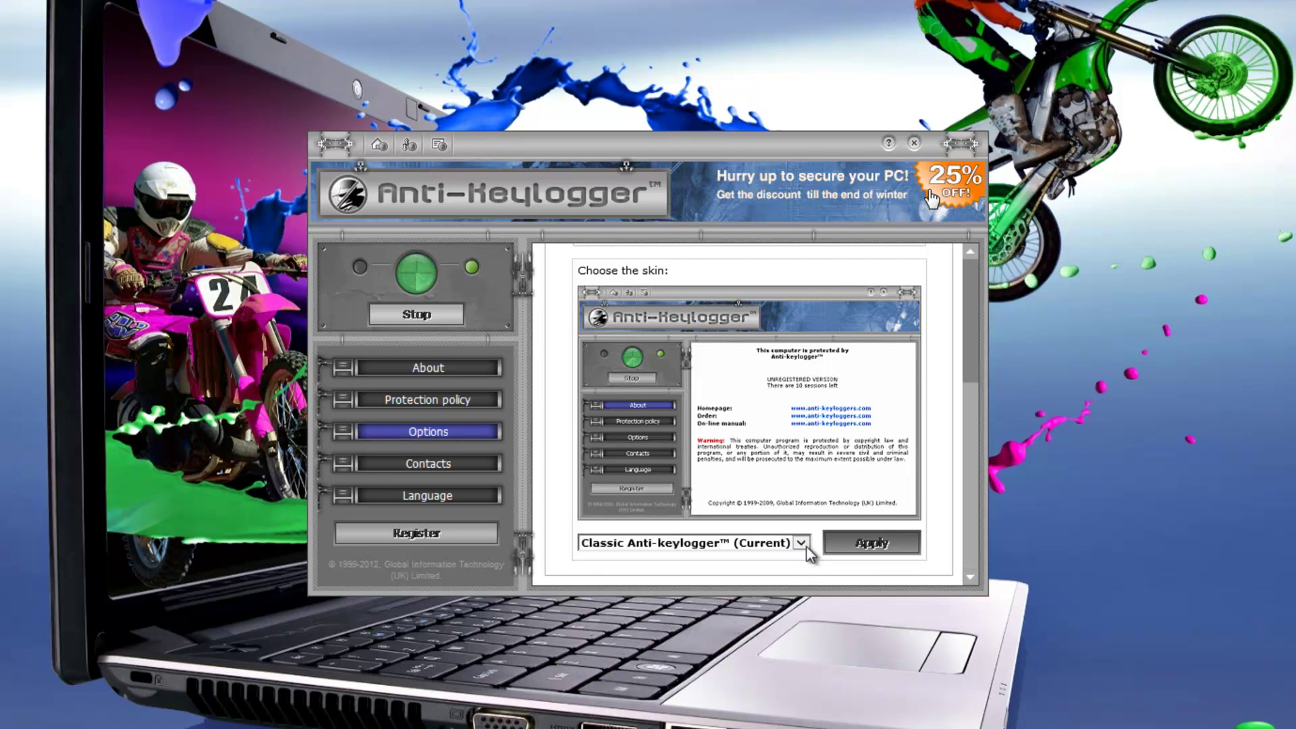
{"action": "left_click", "coordinate": [807, 548]}
{"action": "left_click", "coordinate": [799, 573]}
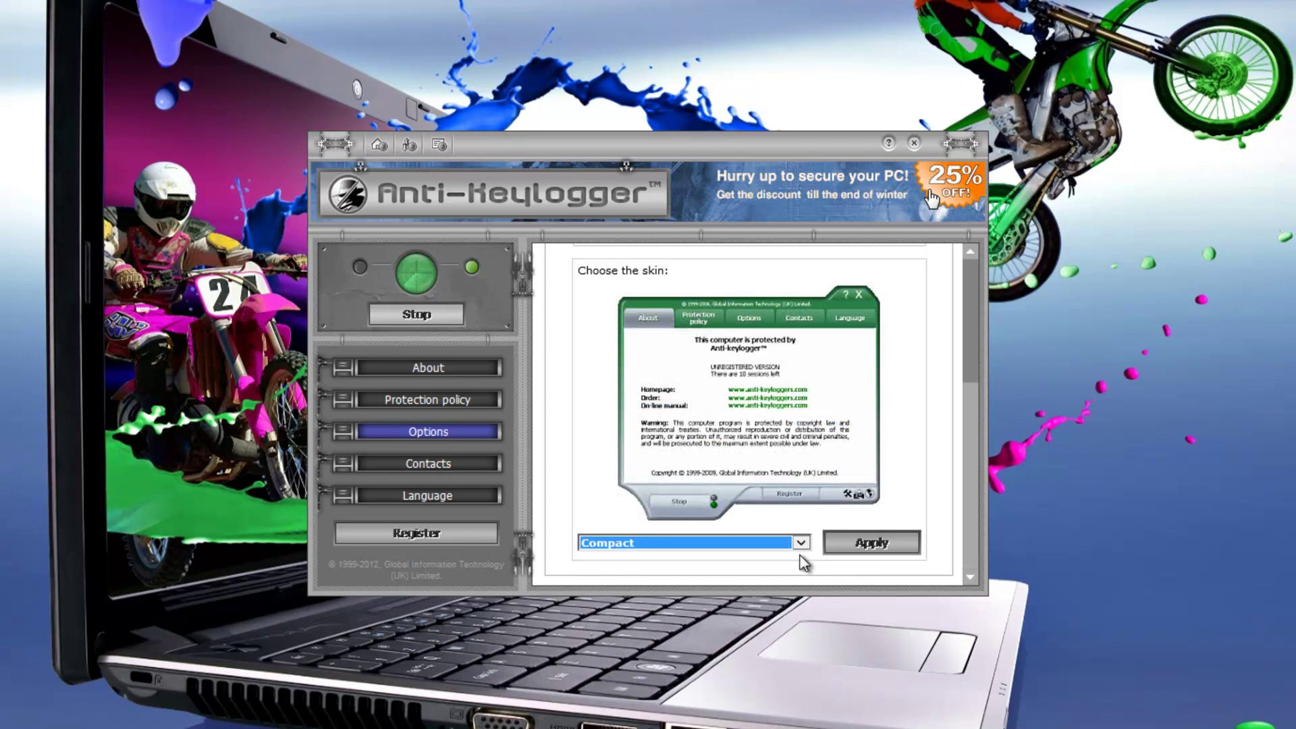
{"action": "left_click", "coordinate": [801, 544]}
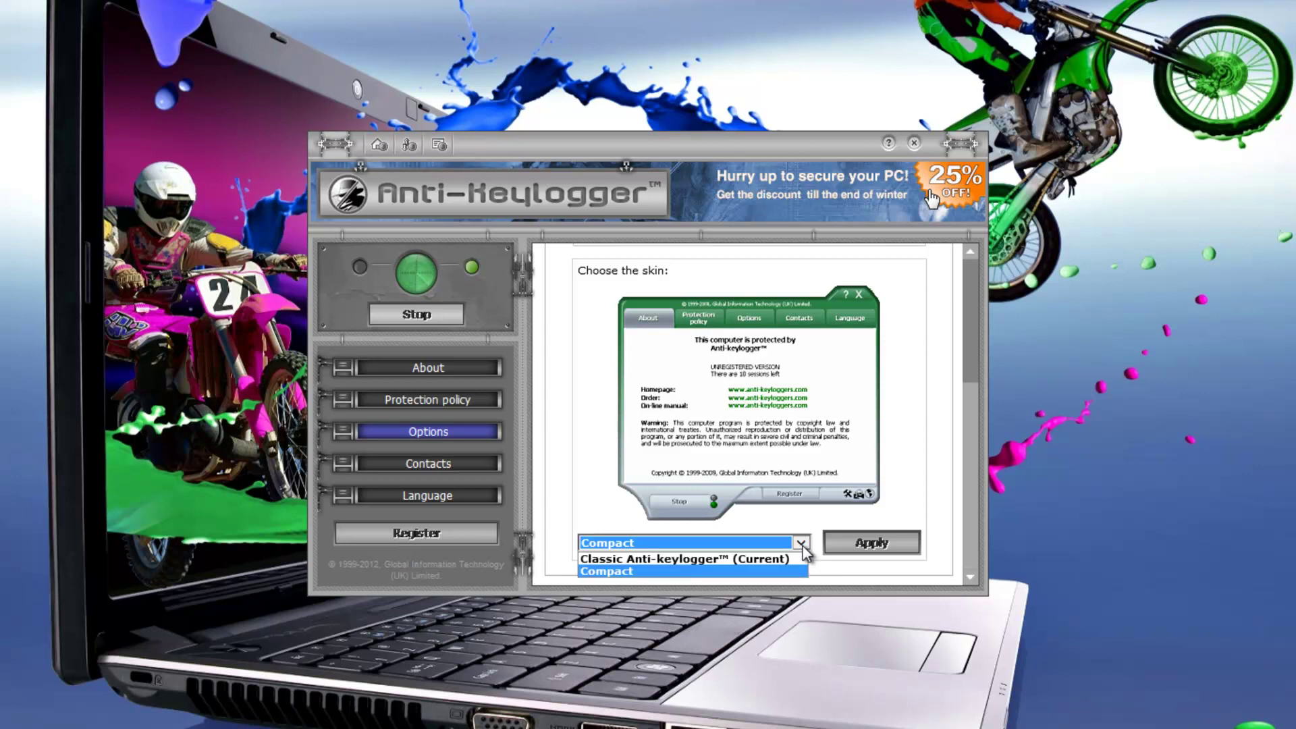
{"action": "left_click", "coordinate": [794, 560]}
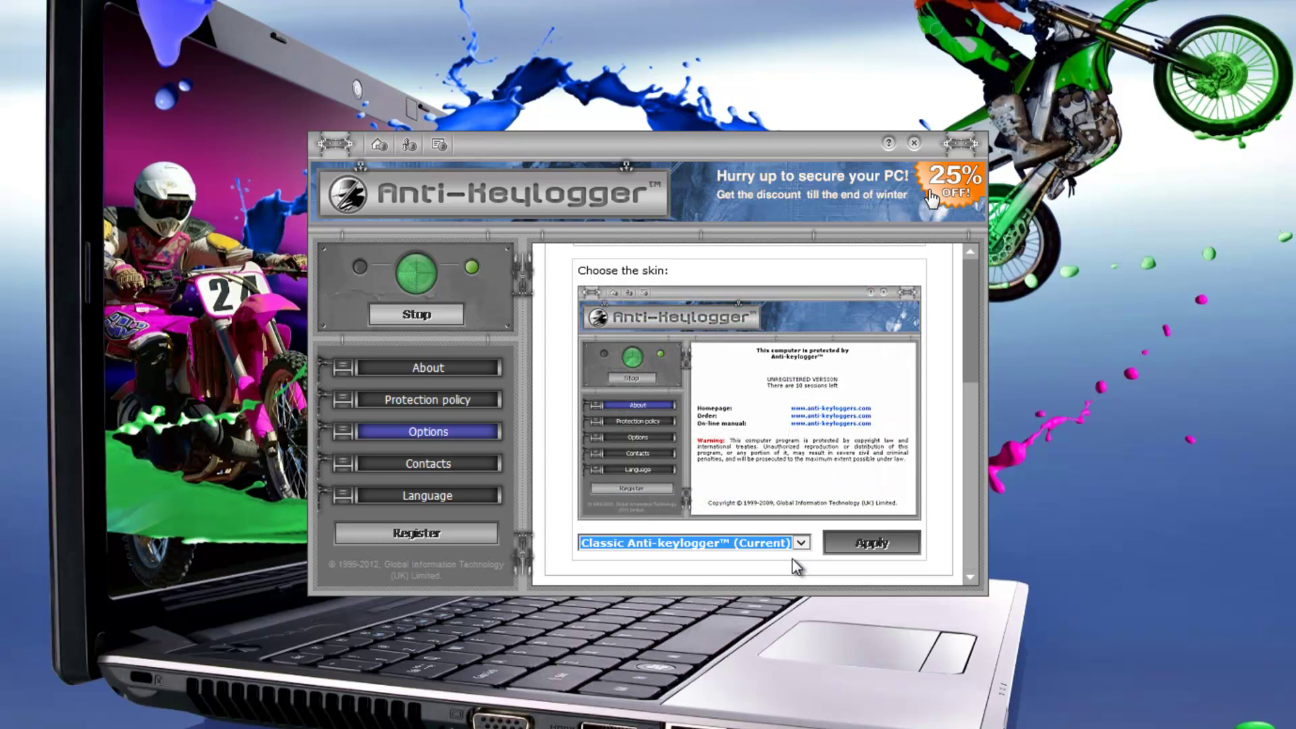
Examine all the advanced protection and module certificate options.
{"action": "left_click_drag", "start_coordinate": [970, 506], "coordinate": [967, 382]}
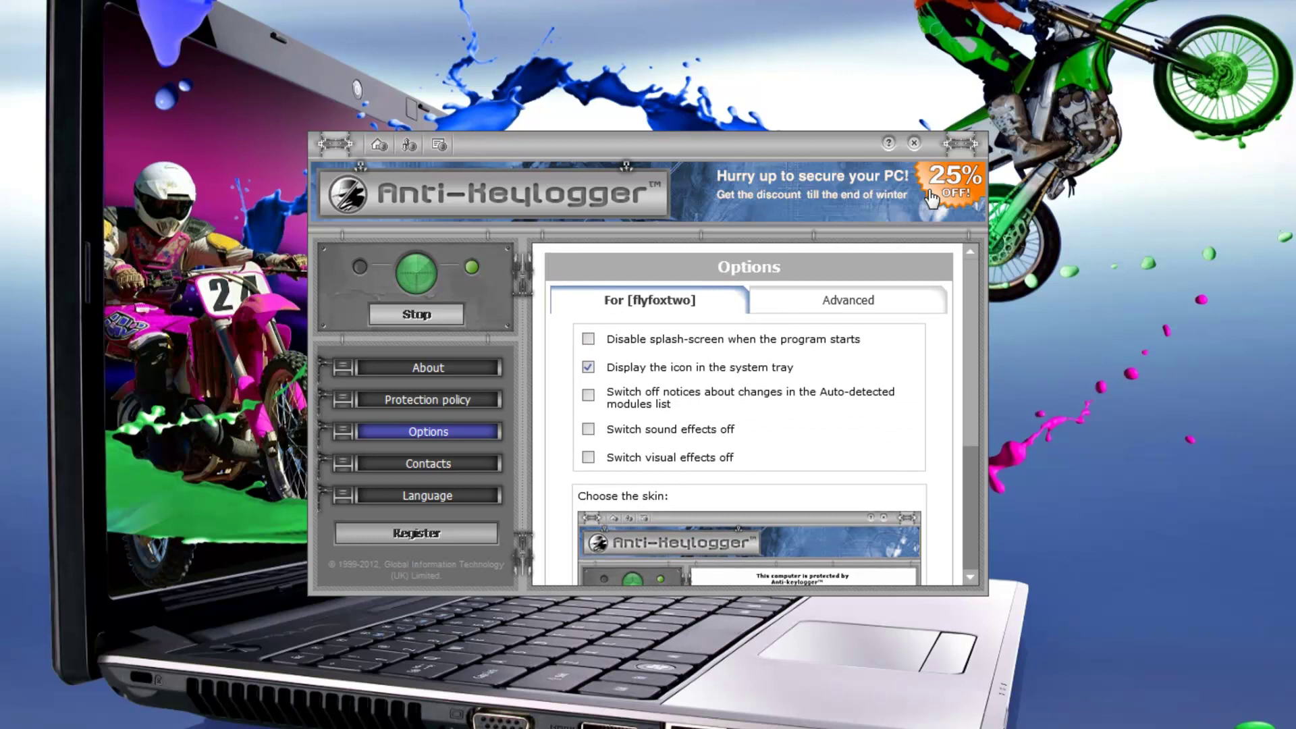
{"action": "left_click", "coordinate": [850, 312]}
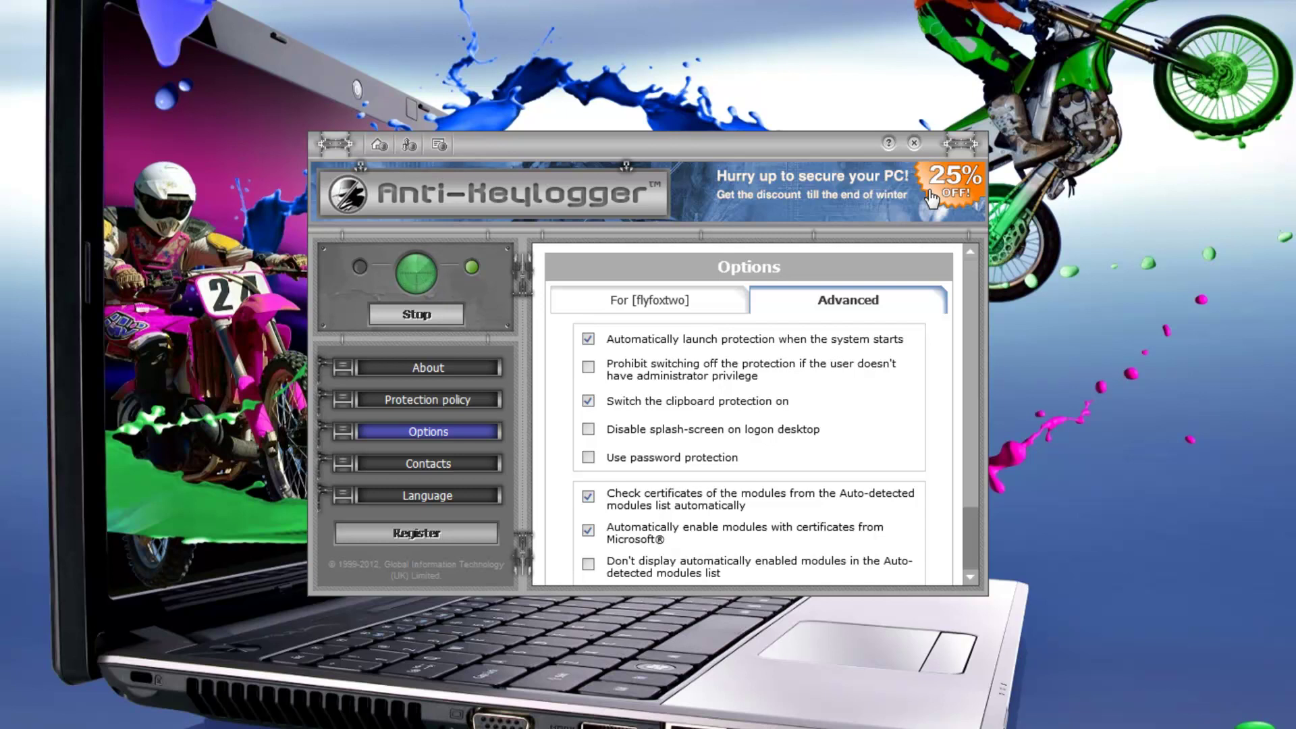
{"action": "scroll", "coordinate": [967, 399], "scroll_direction": "down", "scroll_amount": 2}
{"action": "scroll", "coordinate": [976, 466], "scroll_direction": "down", "scroll_amount": 1}
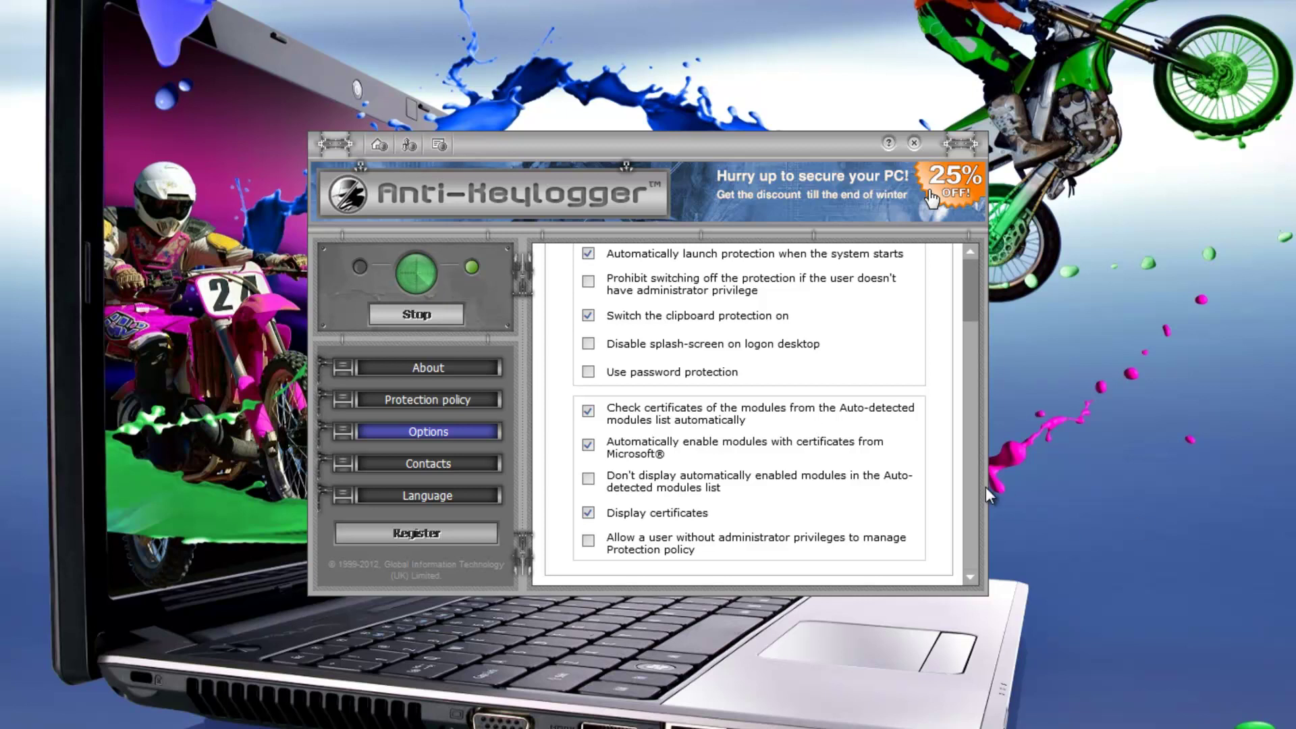
{"action": "scroll", "coordinate": [969, 459], "scroll_direction": "up", "scroll_amount": 3}
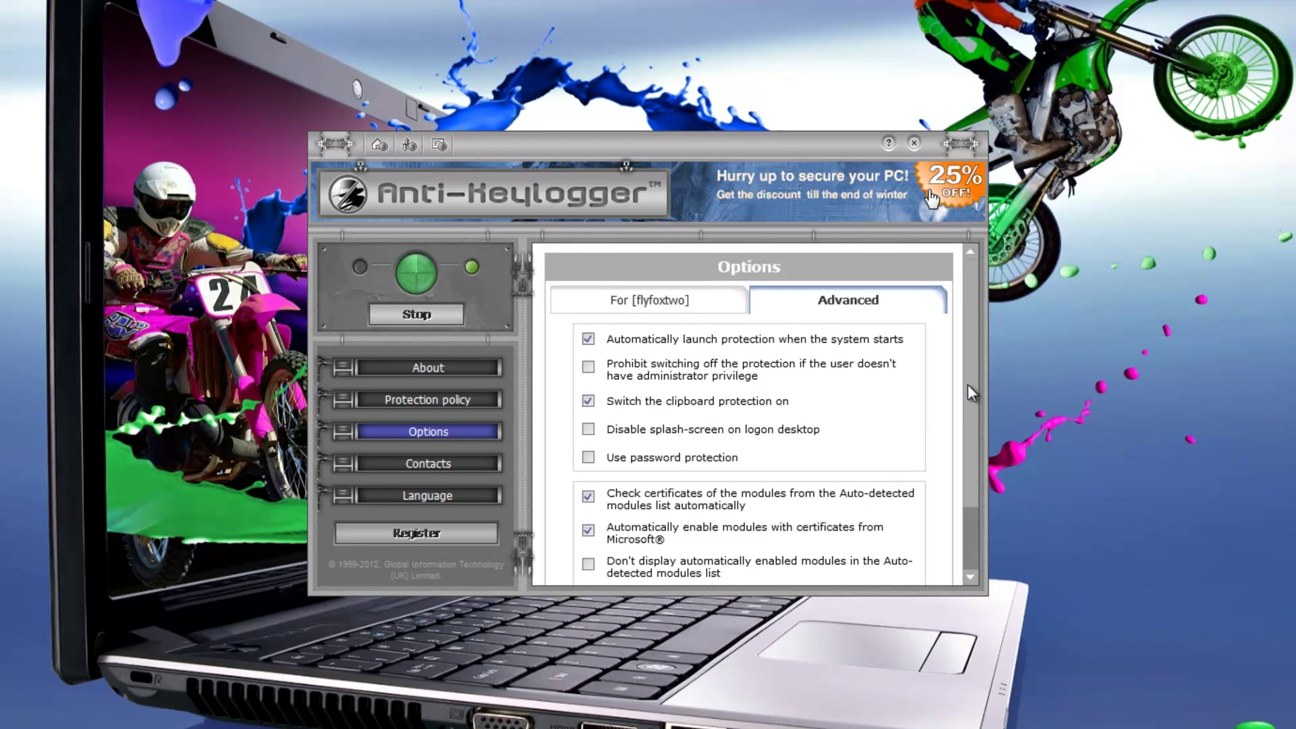
Enable password protection in the advanced options, entering and confirming the new password.
{"action": "left_click", "coordinate": [588, 458]}
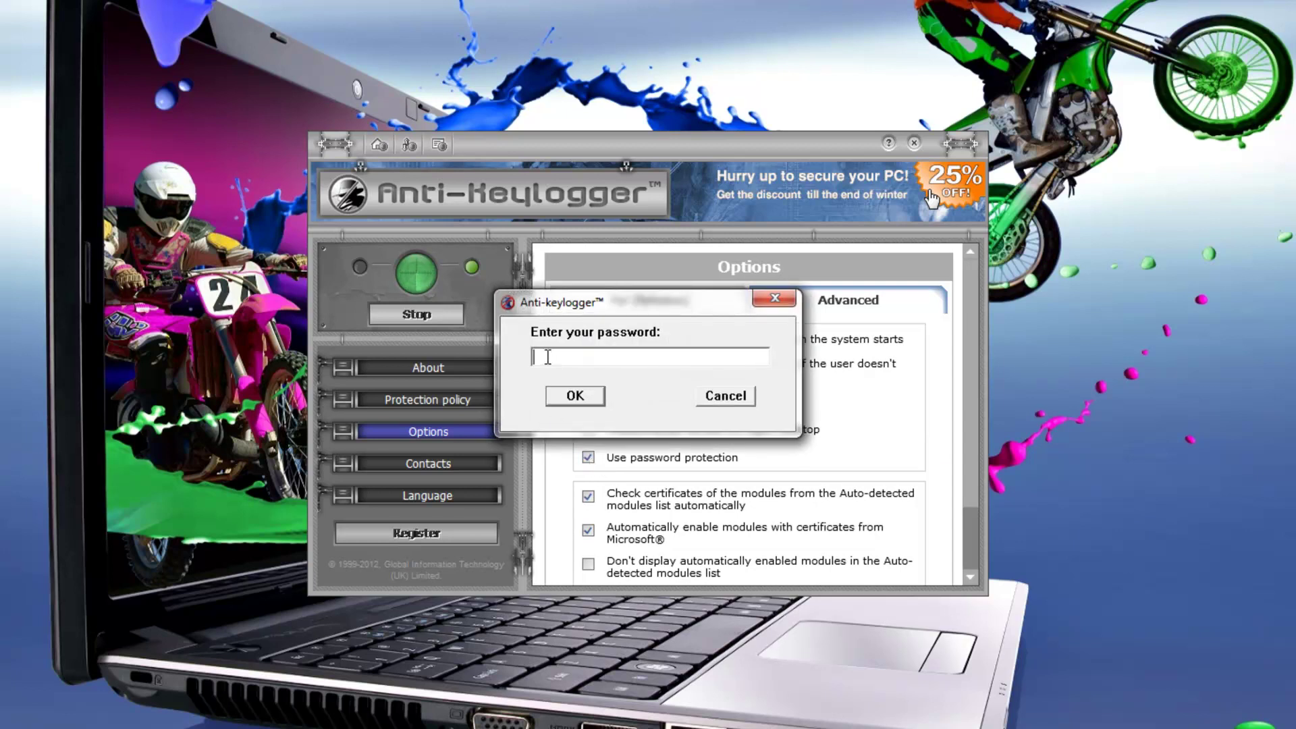
{"action": "type", "text": "*********"}
{"action": "left_click", "coordinate": [596, 402]}
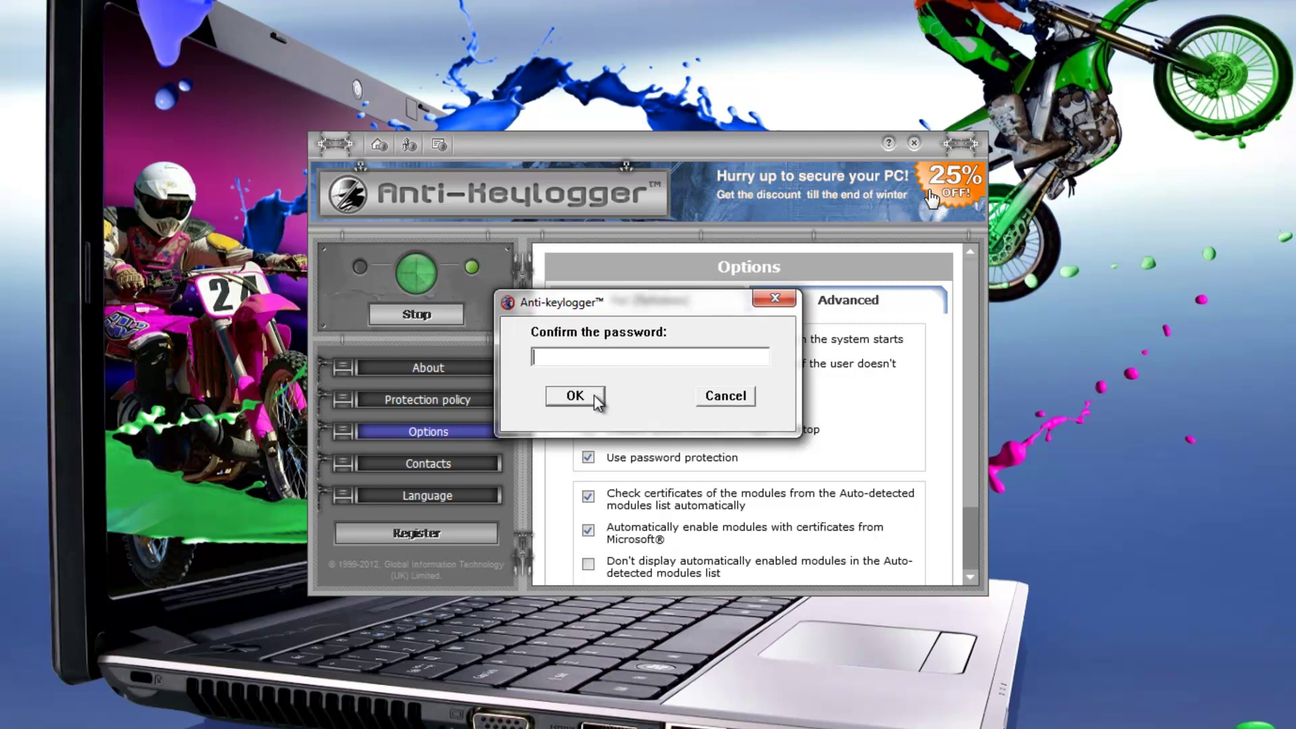
{"action": "type", "text": "*********"}
{"action": "left_click", "coordinate": [558, 398]}
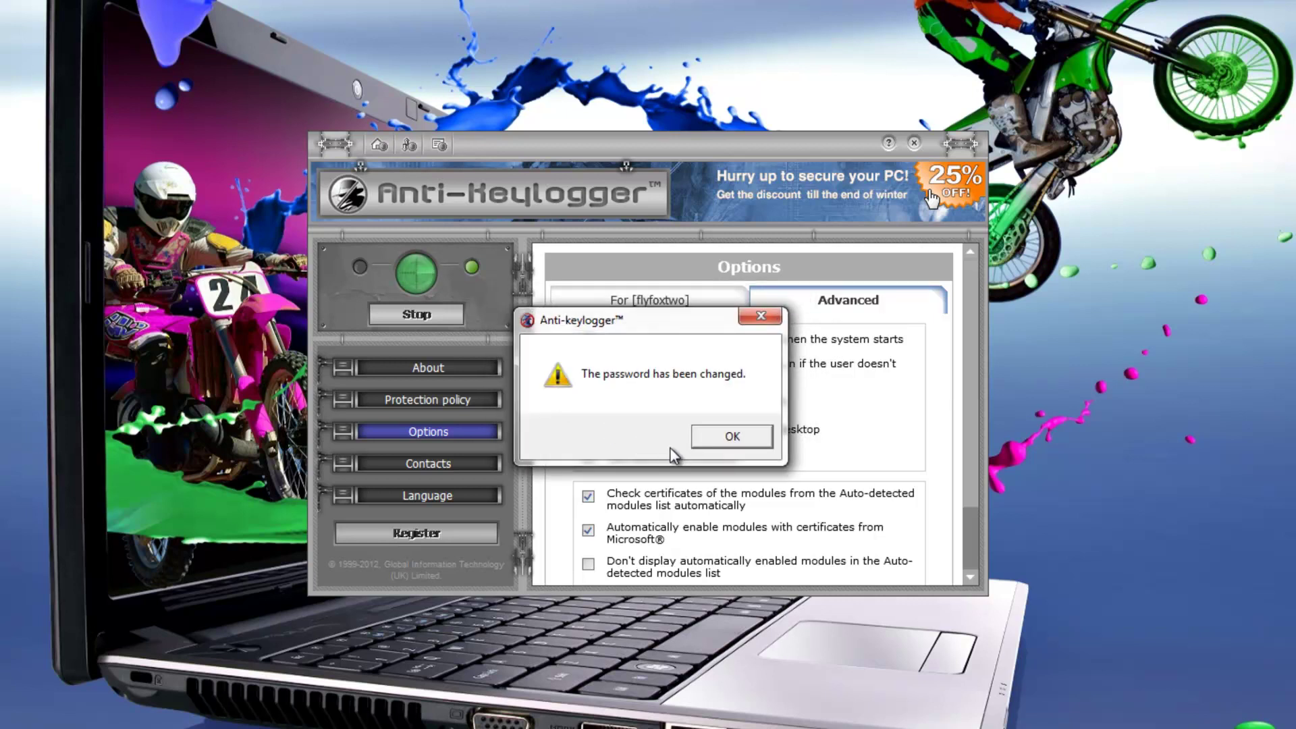
{"action": "left_click", "coordinate": [733, 439]}
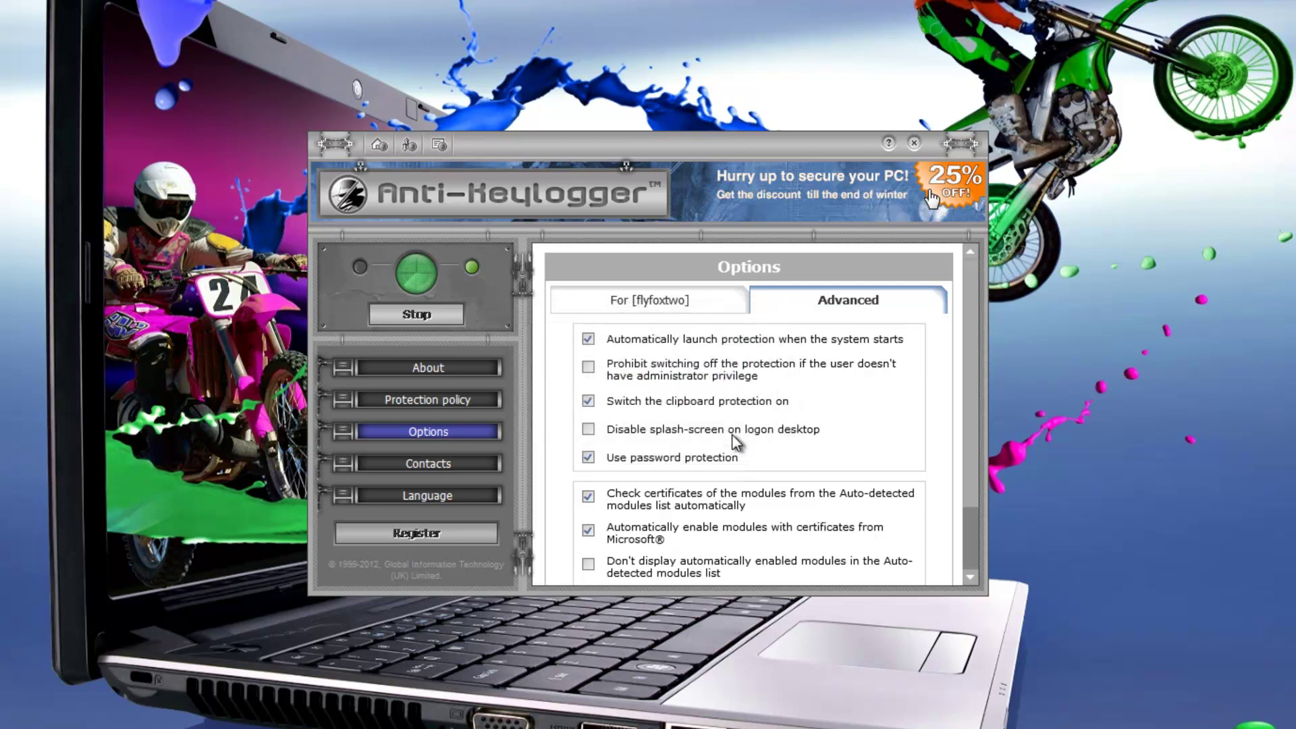
Look over the user-specific options, the vendor contact details and the available interface languages.
{"action": "left_click", "coordinate": [638, 312]}
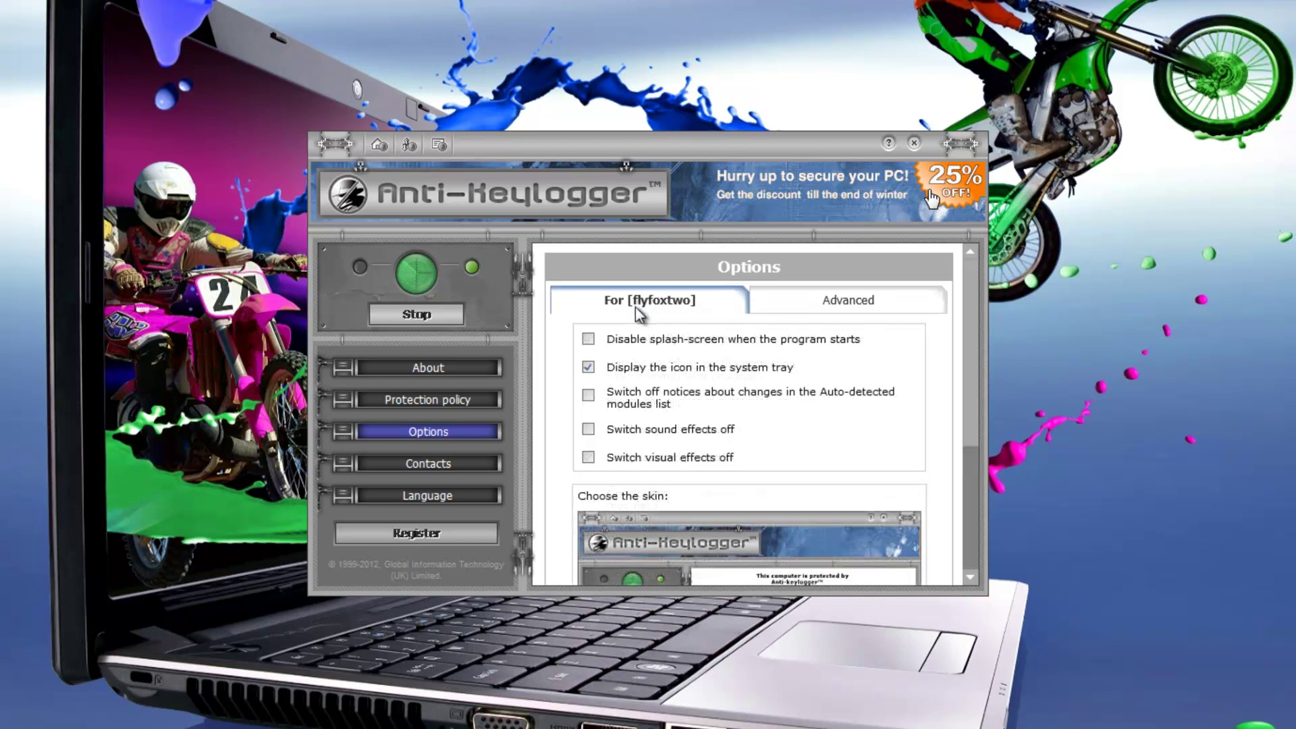
{"action": "left_click", "coordinate": [440, 469]}
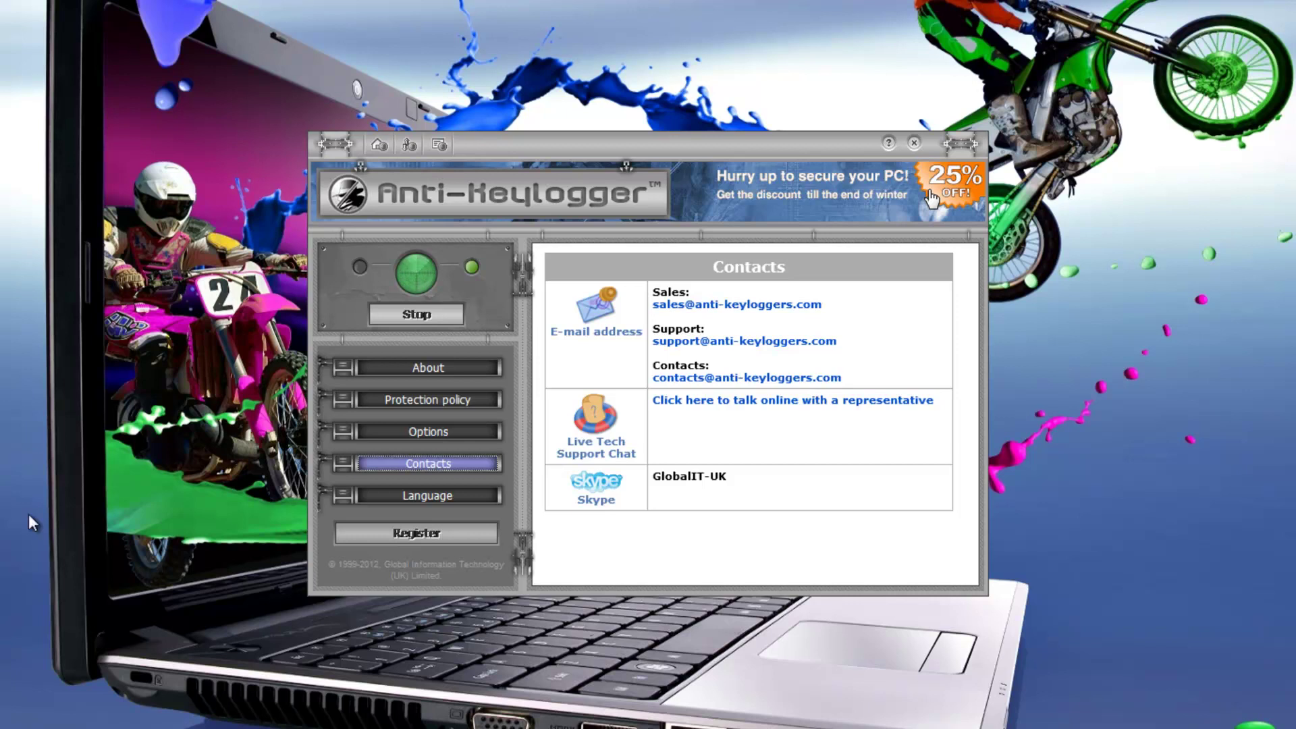
{"action": "left_click", "coordinate": [423, 501]}
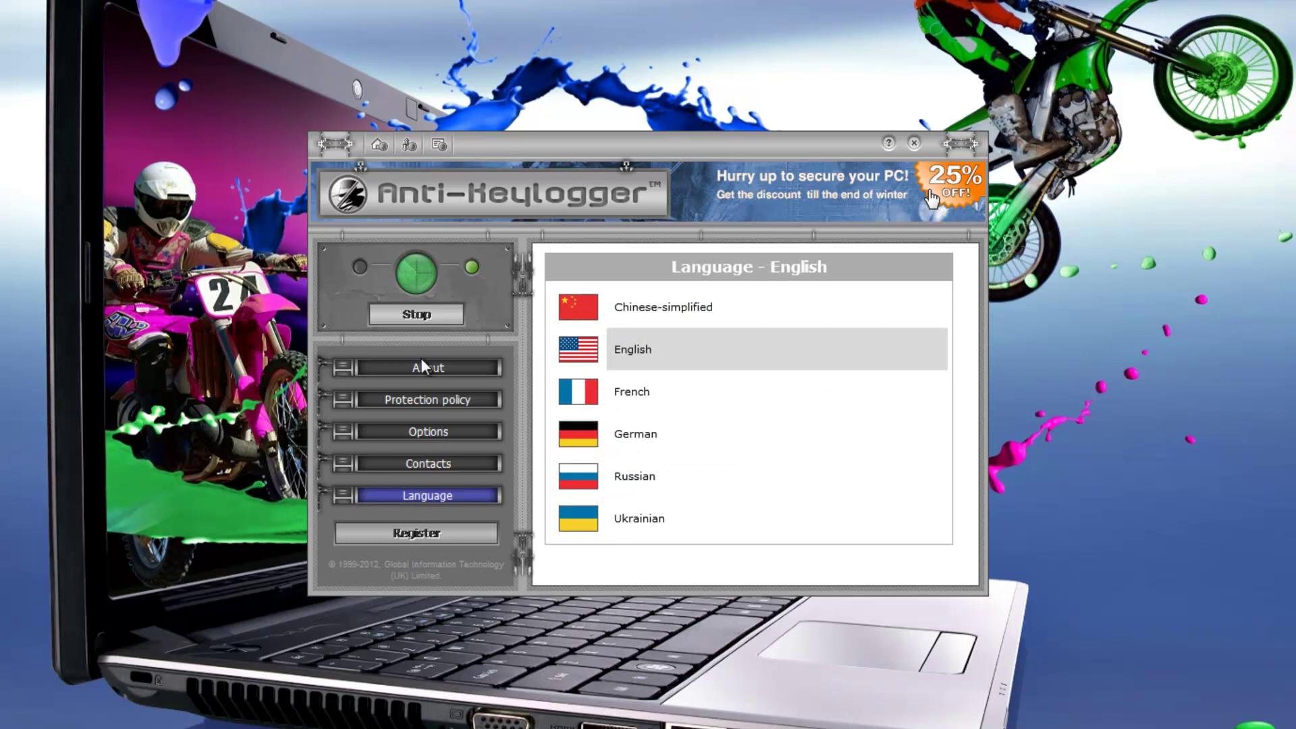
Return to the About page, stop the keylogger protection and start it again.
{"action": "left_click", "coordinate": [430, 375]}
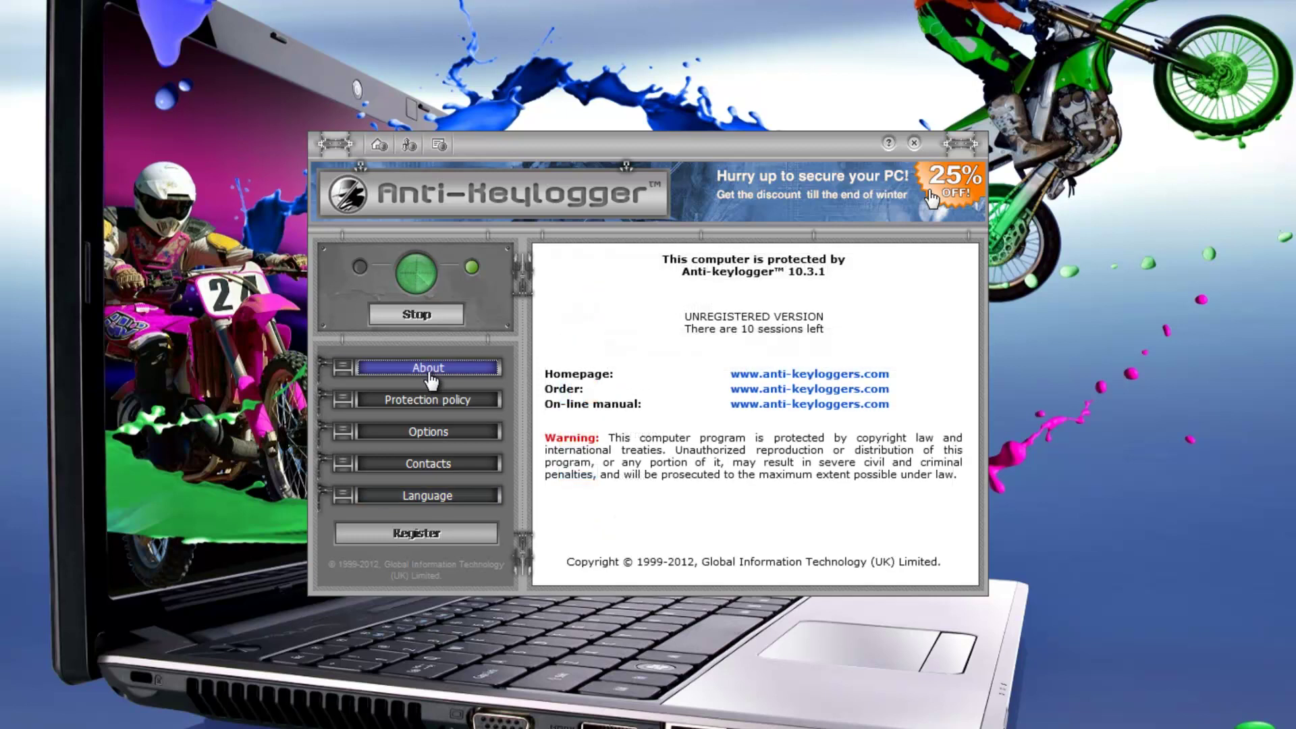
{"action": "left_click", "coordinate": [412, 324]}
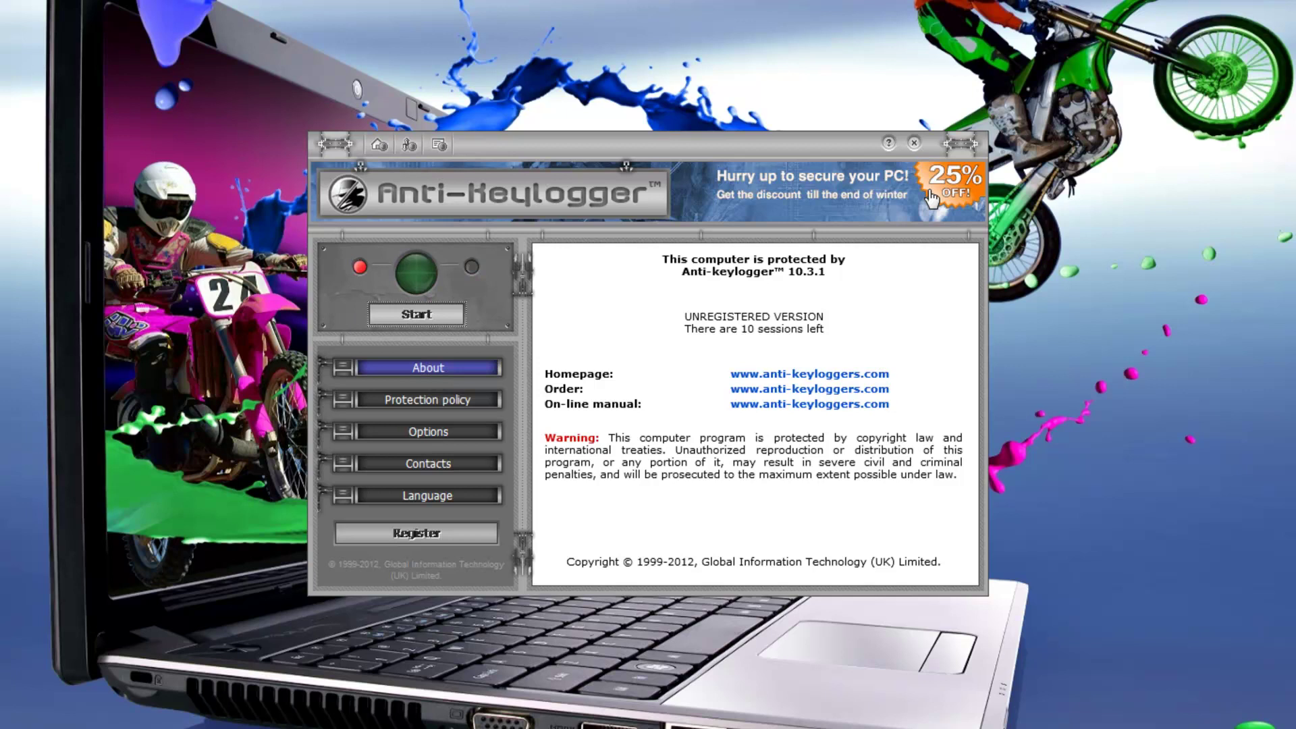
{"action": "left_click", "coordinate": [412, 322]}
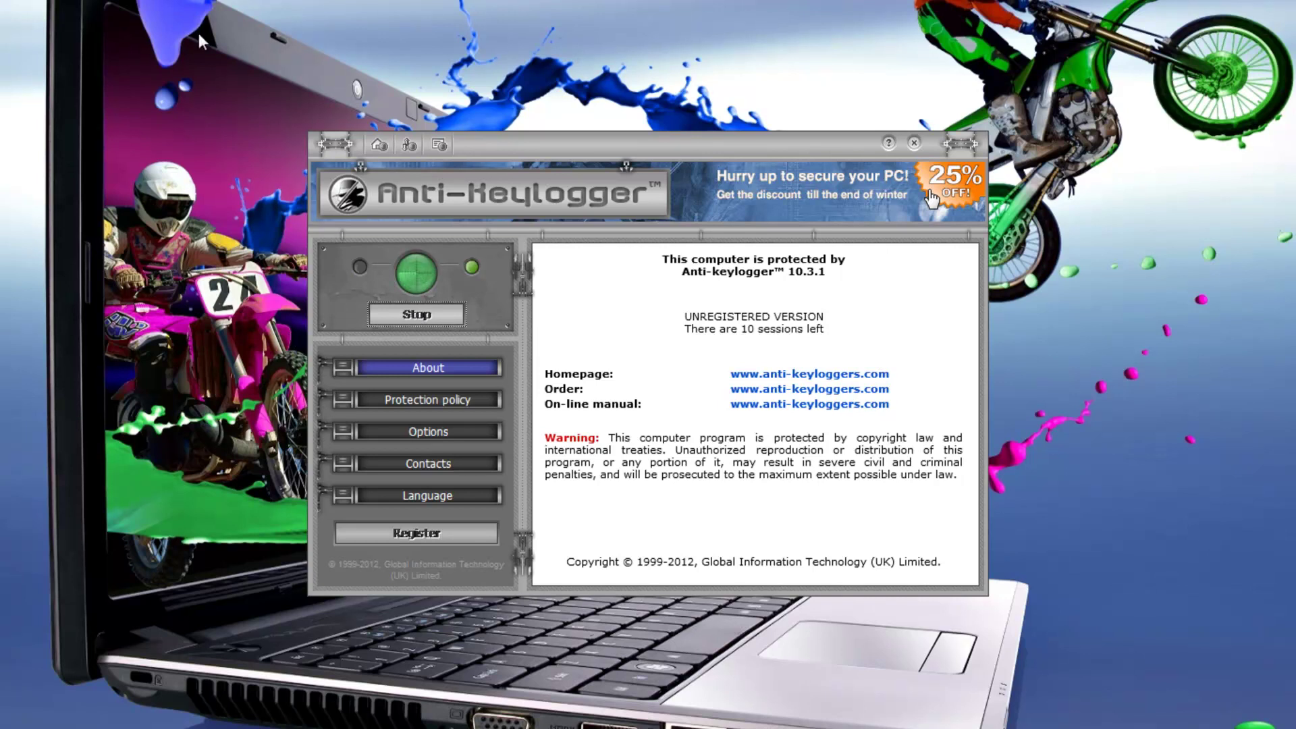
Open the Anti-keylogger download page in the browser, look through it and close the browser.
{"action": "left_click", "coordinate": [407, 146]}
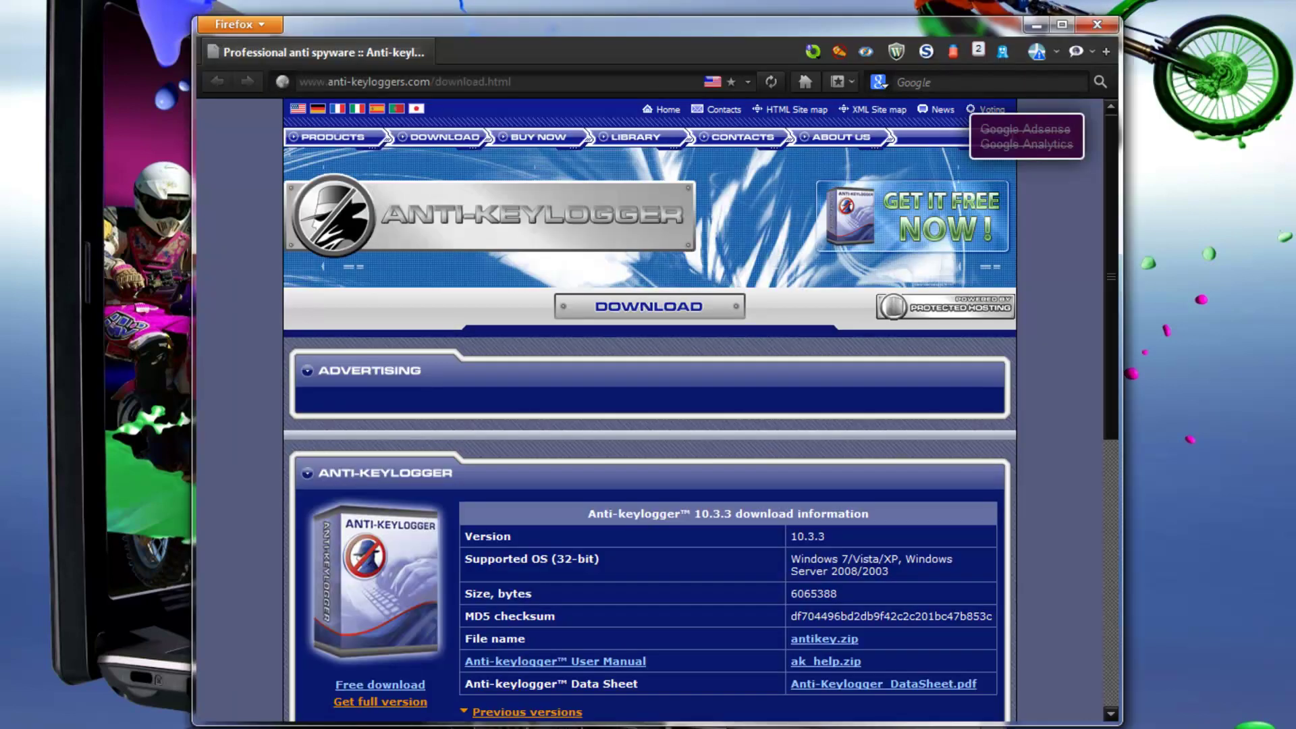
{"action": "left_click_drag", "start_coordinate": [1111, 313], "coordinate": [1132, 263]}
{"action": "left_click", "coordinate": [1107, 24]}
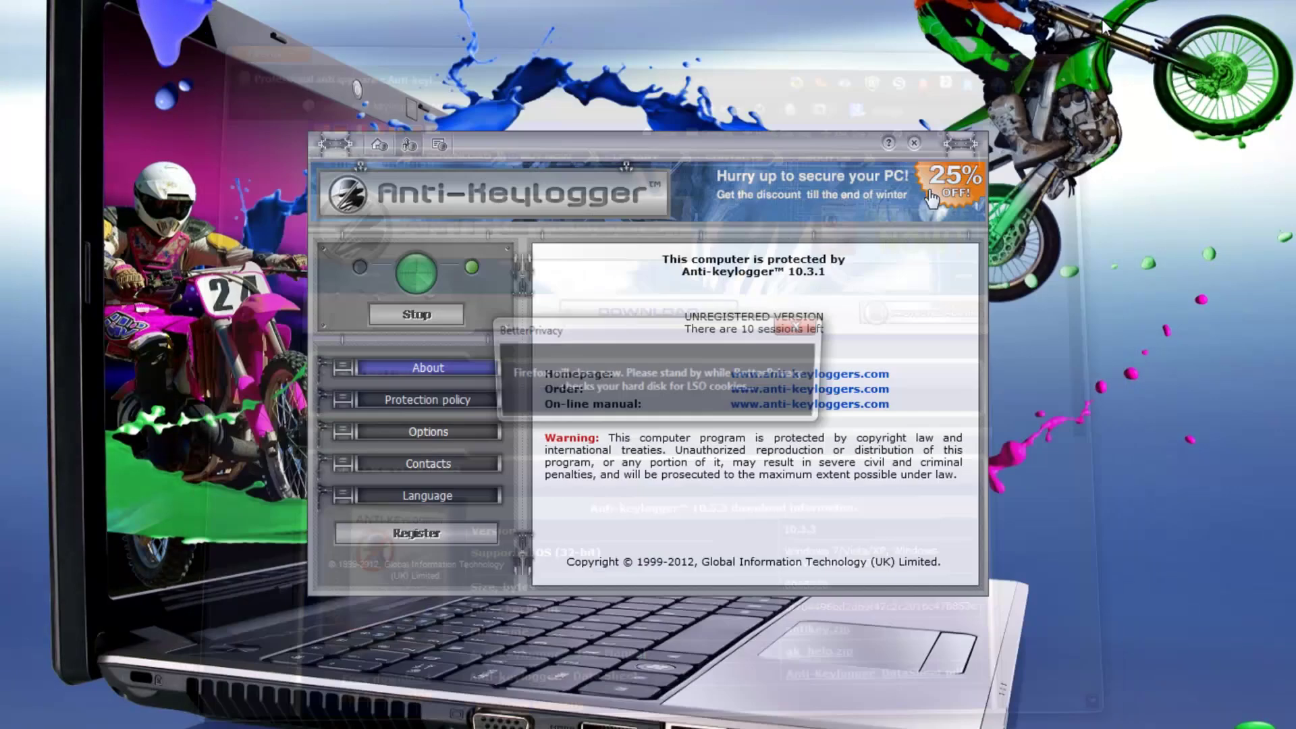
Open the online Anti-keylogger user manual, look through its content list and close the browser.
{"action": "left_click", "coordinate": [438, 149]}
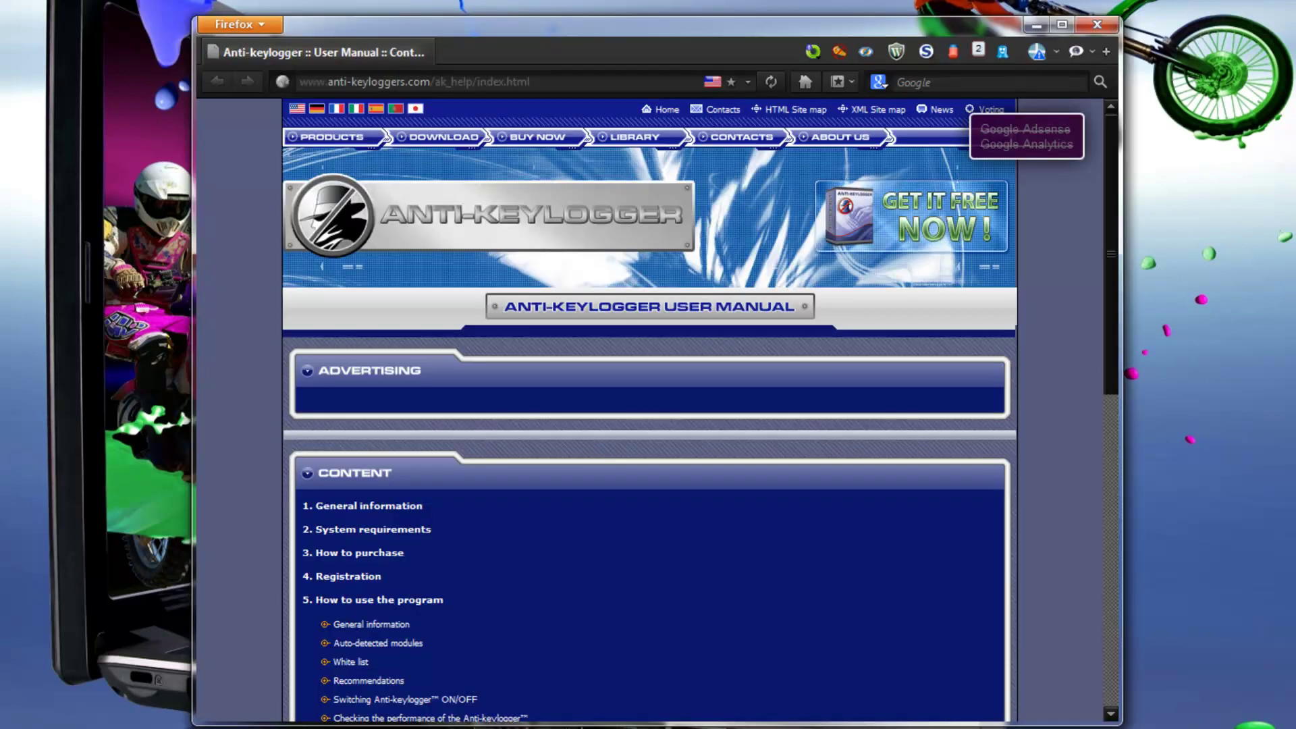
{"action": "left_click_drag", "start_coordinate": [1111, 232], "coordinate": [1104, 410]}
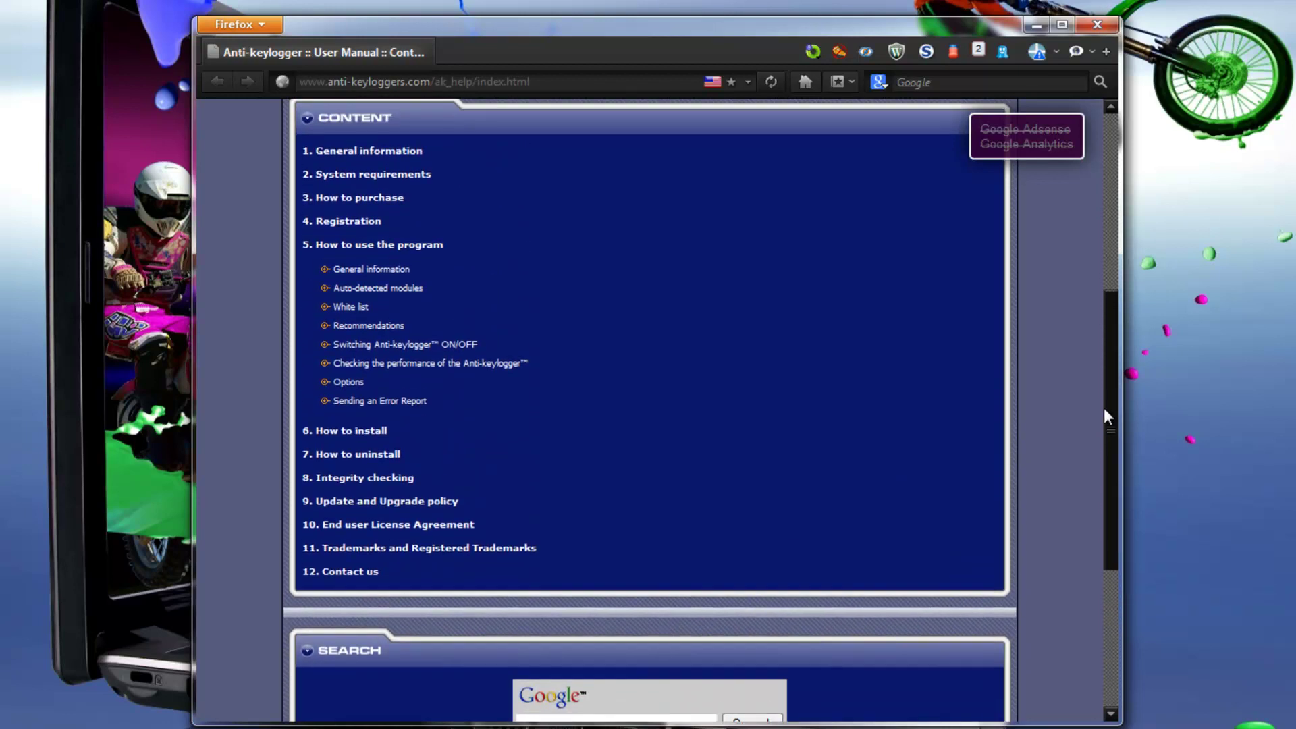
{"action": "left_click_drag", "start_coordinate": [1104, 408], "coordinate": [1109, 31]}
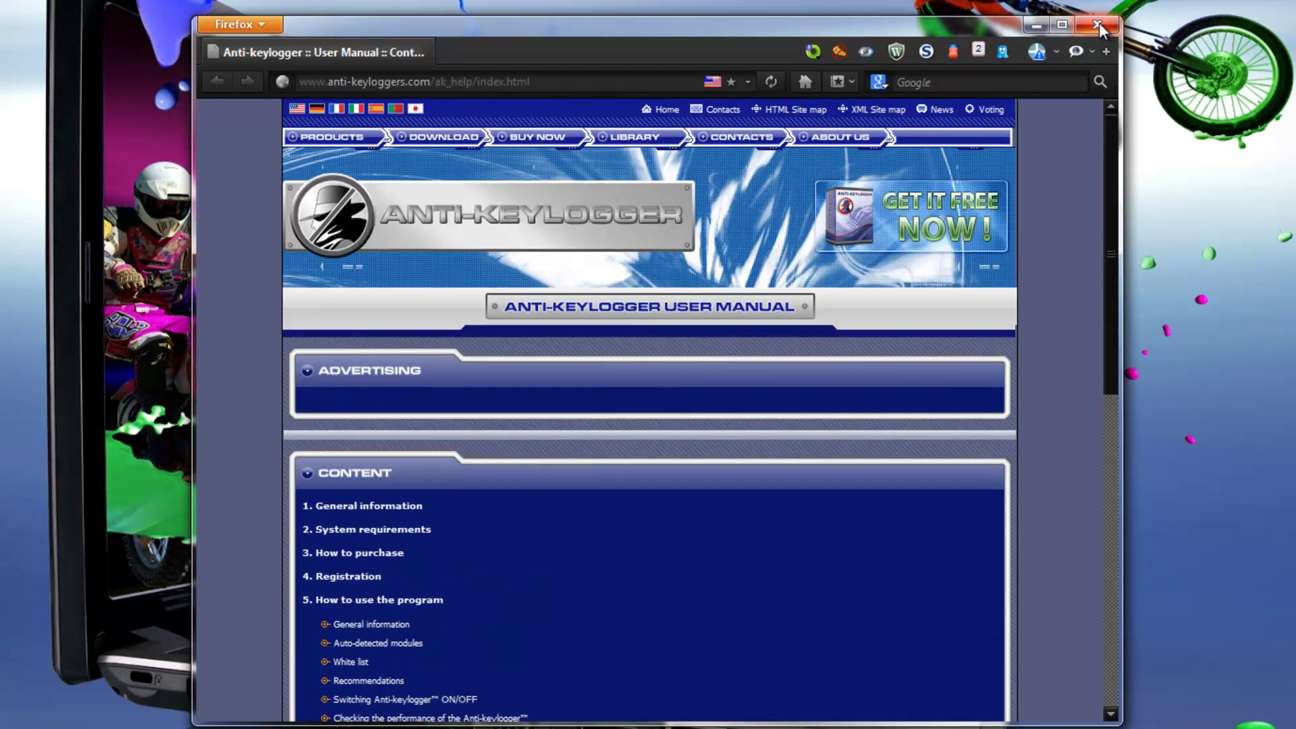
{"action": "left_click", "coordinate": [1098, 25]}
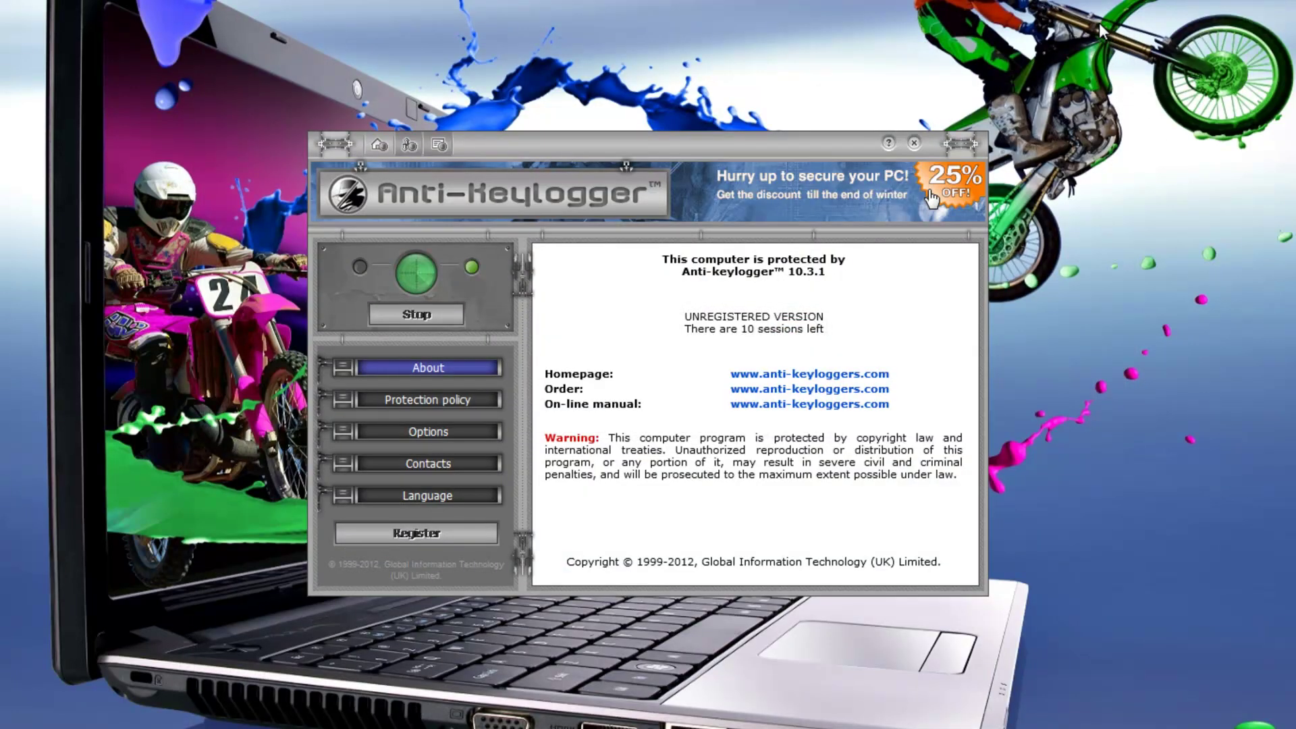
View the built-in Anti-keylogger user manual, closing it and the main program window.
{"action": "left_click", "coordinate": [888, 144]}
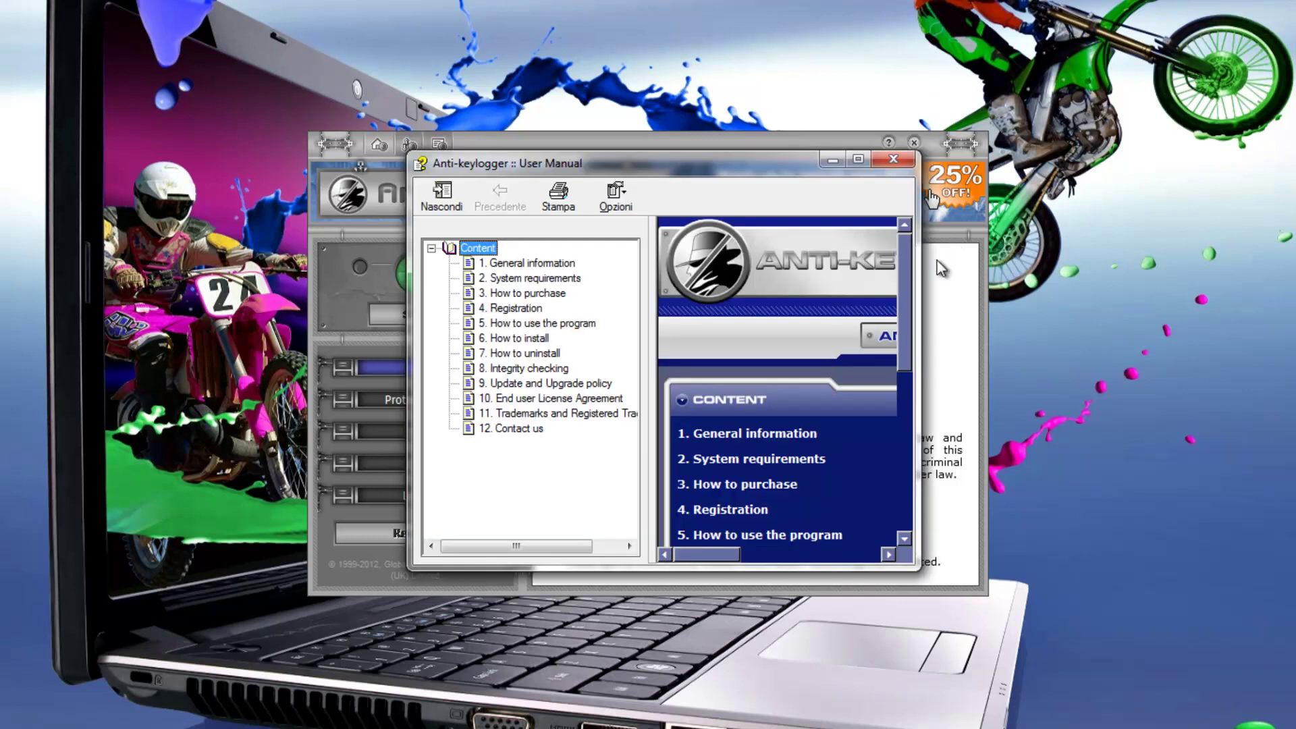
{"action": "left_click_drag", "start_coordinate": [902, 278], "coordinate": [917, 235]}
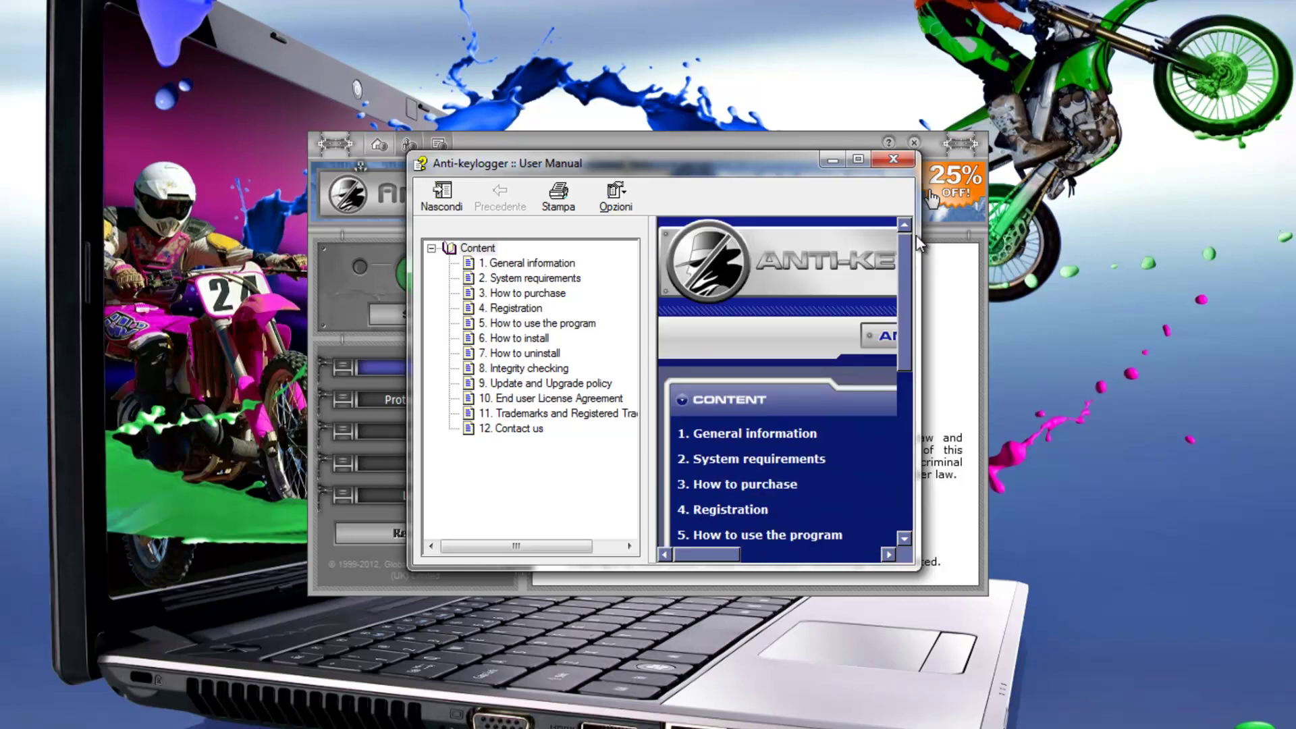
{"action": "left_click", "coordinate": [902, 159]}
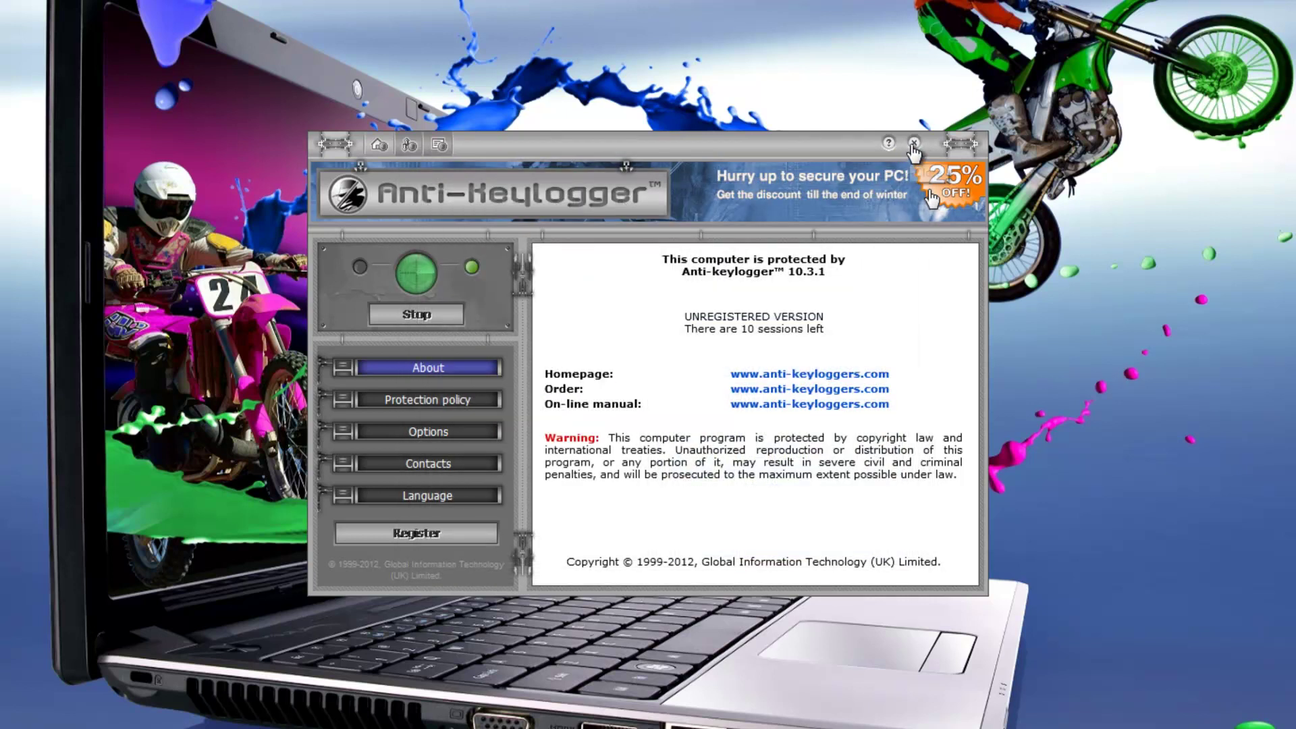
{"action": "left_click", "coordinate": [913, 145]}
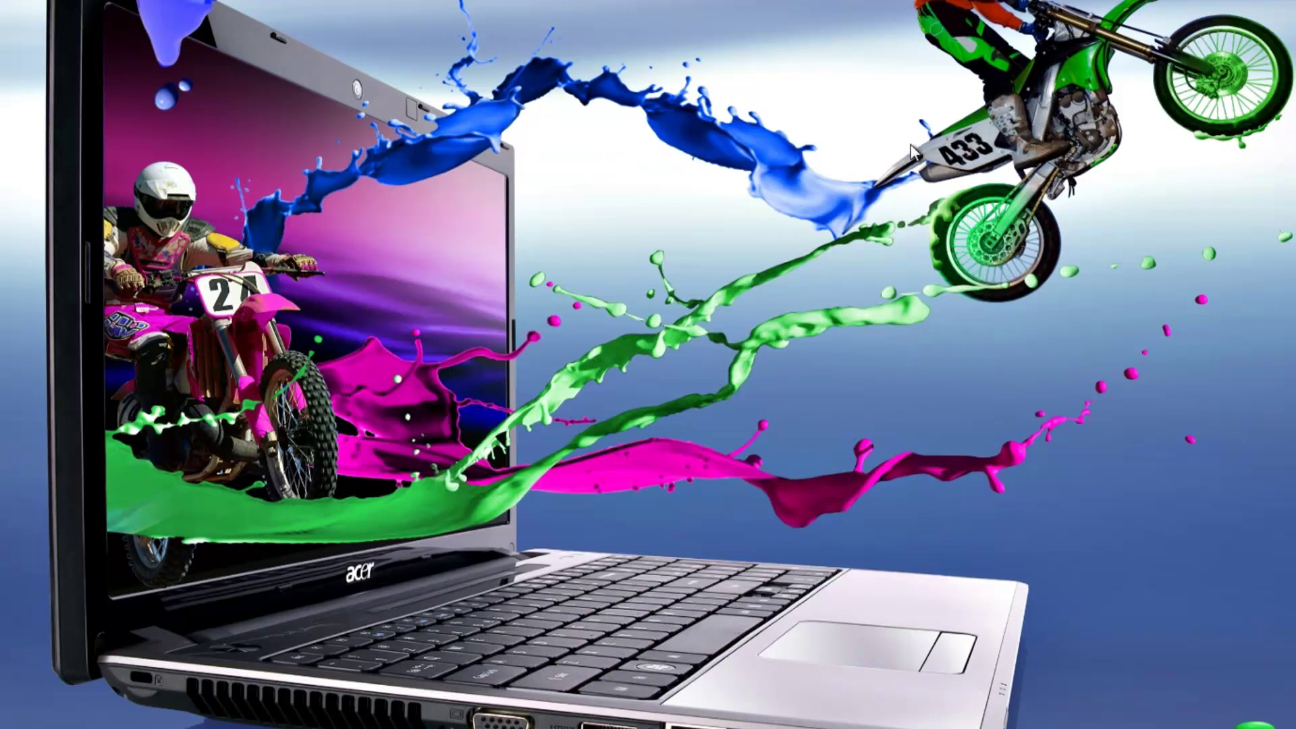